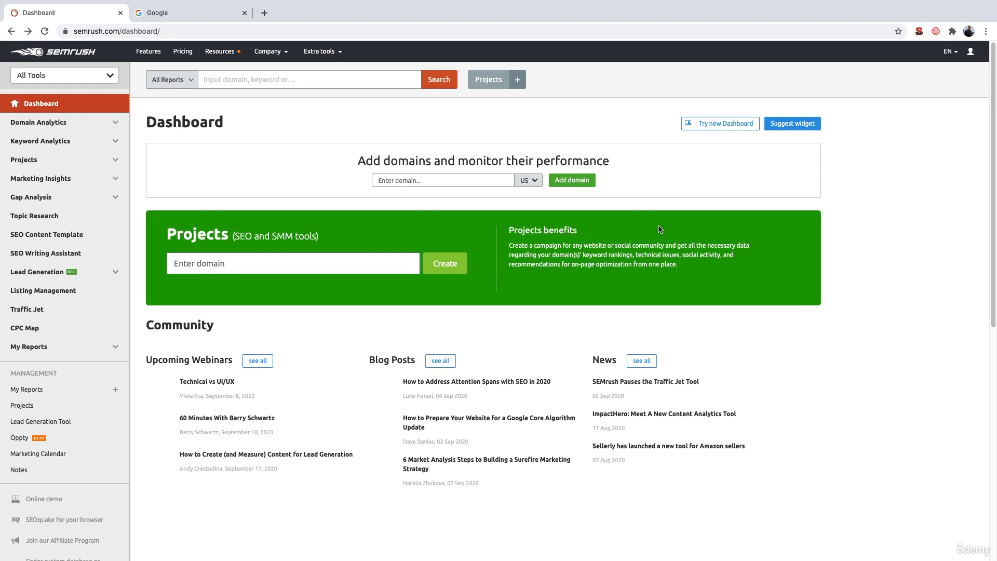
# - Search Google for travel yoga mat in the second browser tab
pyautogui.click(192, 19)
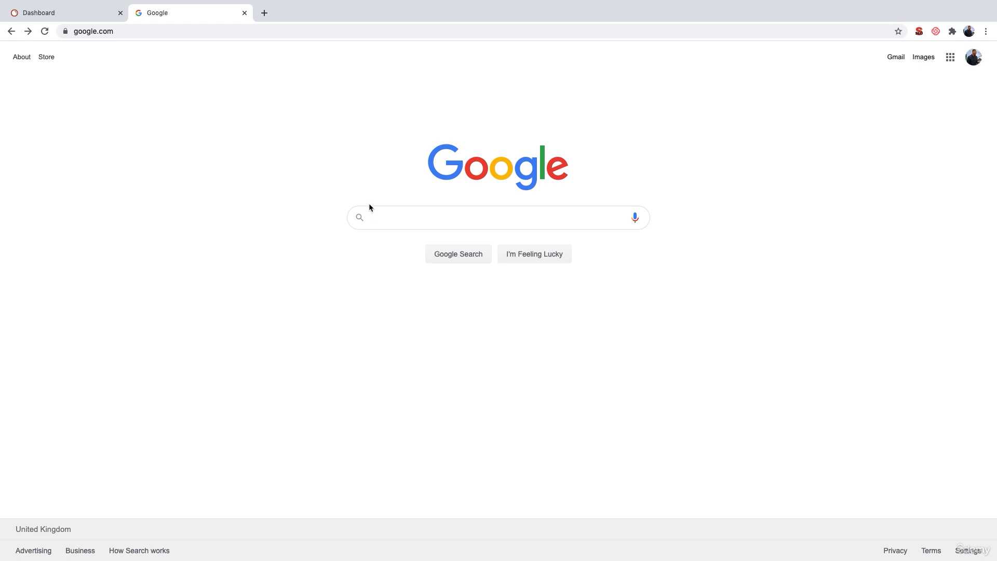
pyautogui.write('trabel')
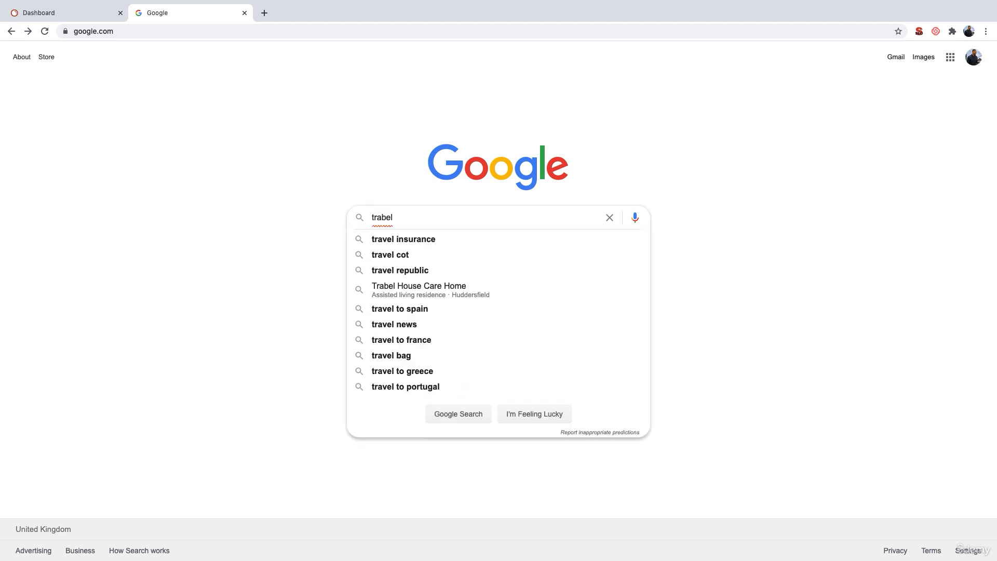
pyautogui.press('BackSpace')
pyautogui.press('BackSpace')
pyautogui.press('BackSpace')
pyautogui.press('BackSpace')
pyautogui.write('vel y')
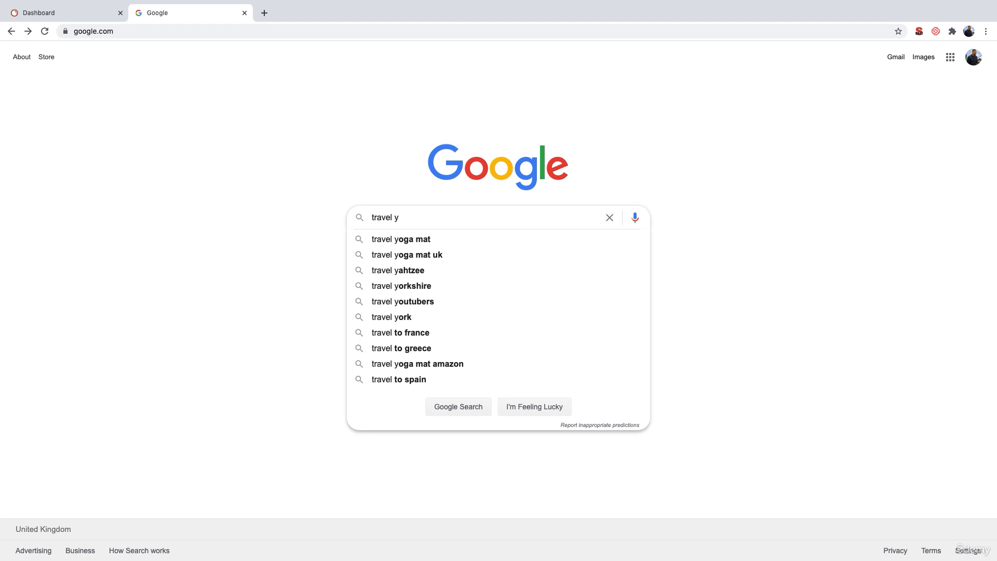
pyautogui.press('Down')
pyautogui.press('Return')
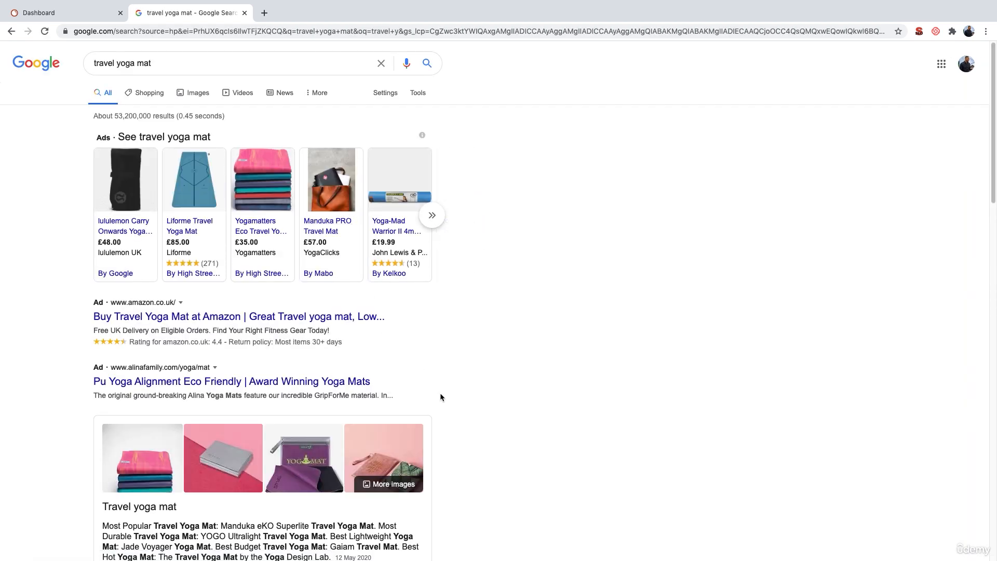
# - Copy the link address of the Amazon.co.uk travel yoga mat result
pyautogui.scroll(-4, 440, 398)
pyautogui.scroll(-2, 441, 397)
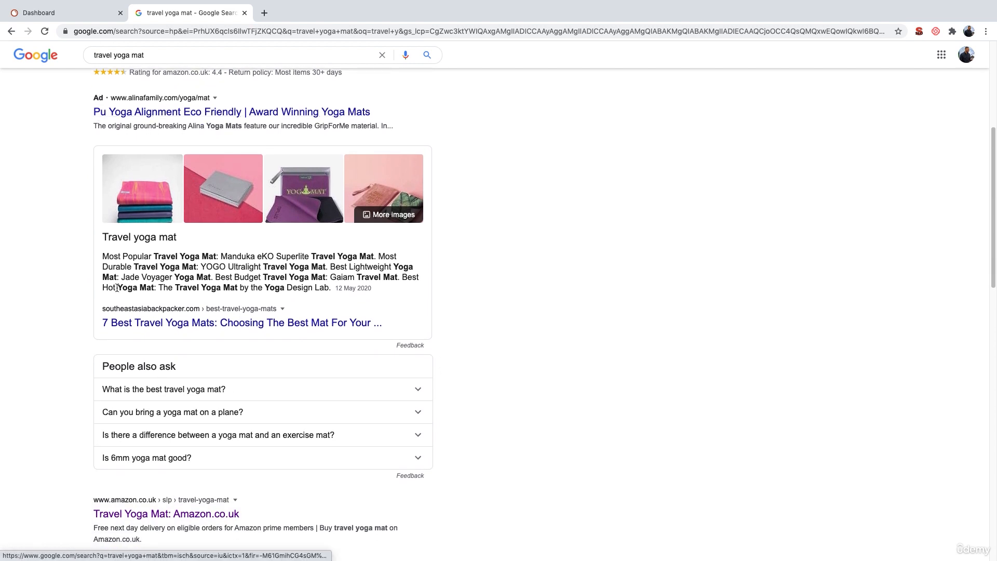
pyautogui.scroll(-3, 117, 292)
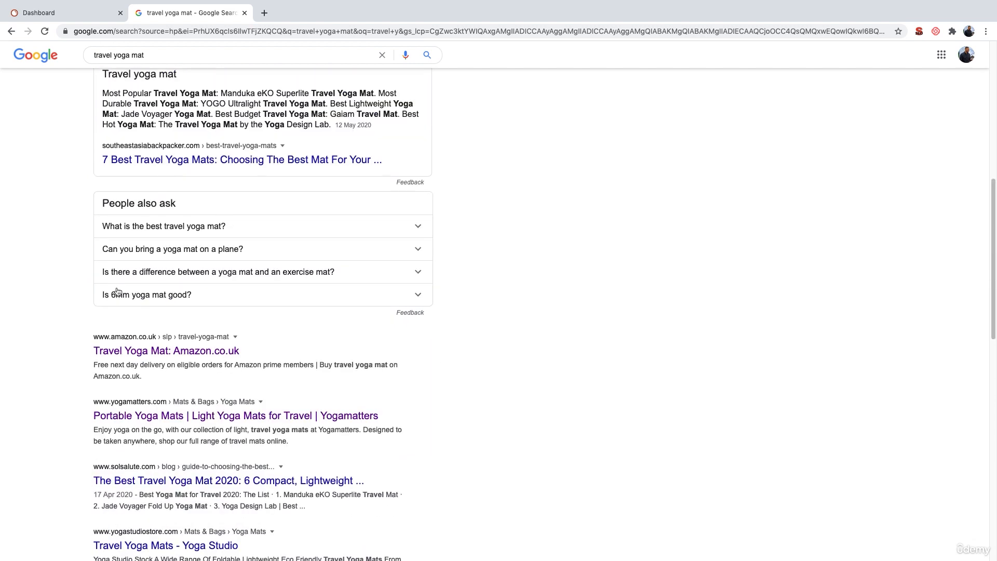
pyautogui.scroll(-3, 117, 286)
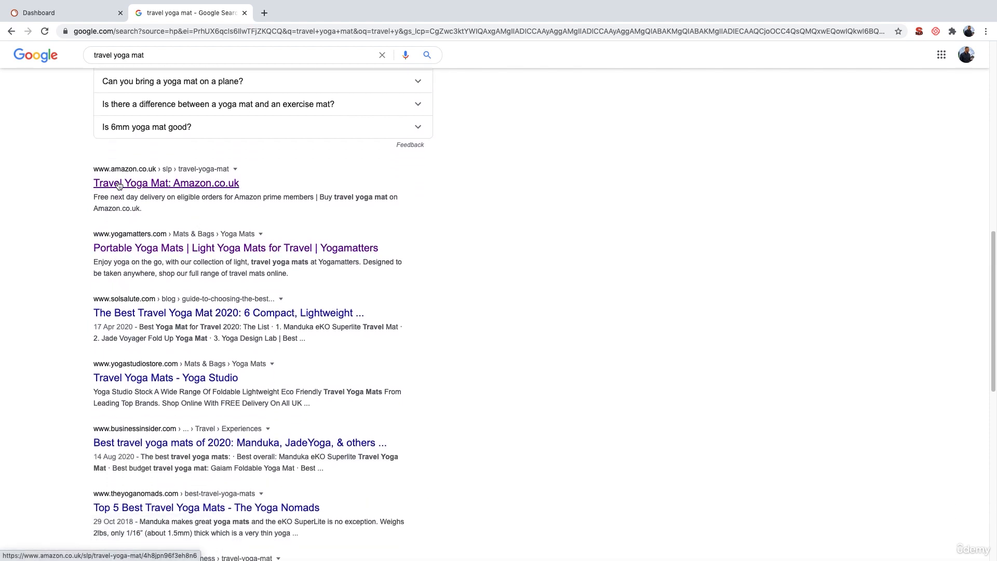
pyautogui.rightClick(209, 186)
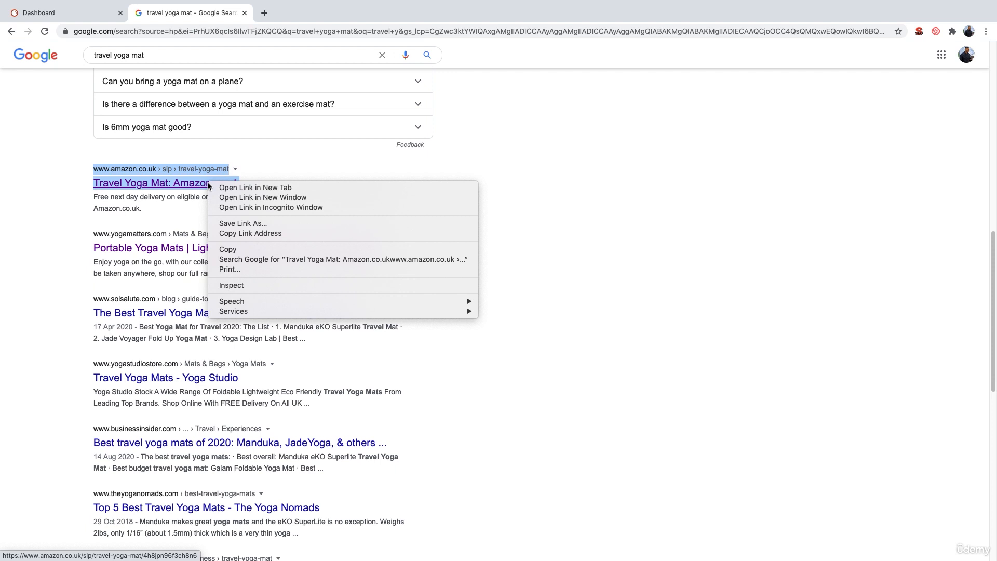
pyautogui.click(251, 234)
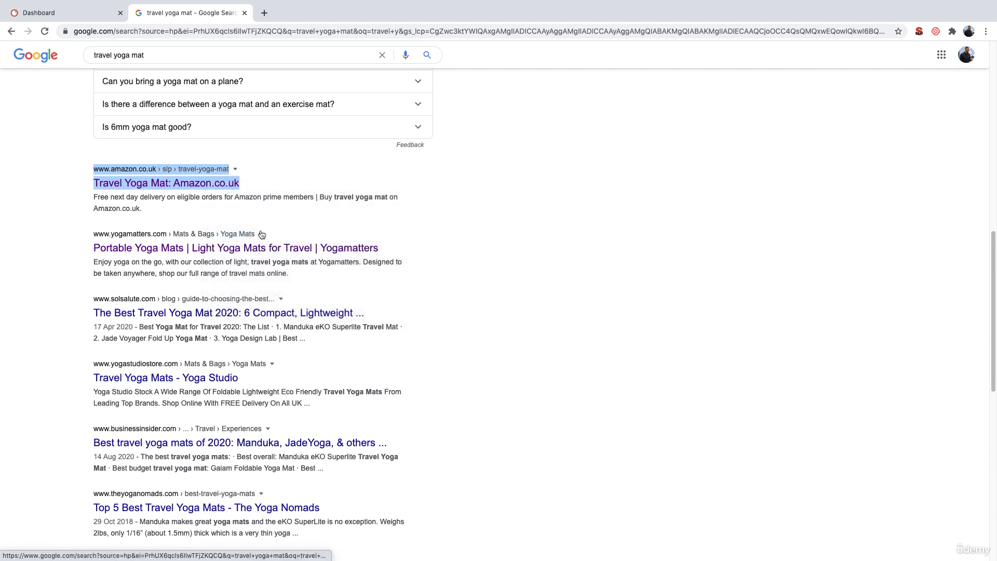
# - Back on the Semrush dashboard, paste the copied Amazon URL into the search and run it
pyautogui.click(81, 19)
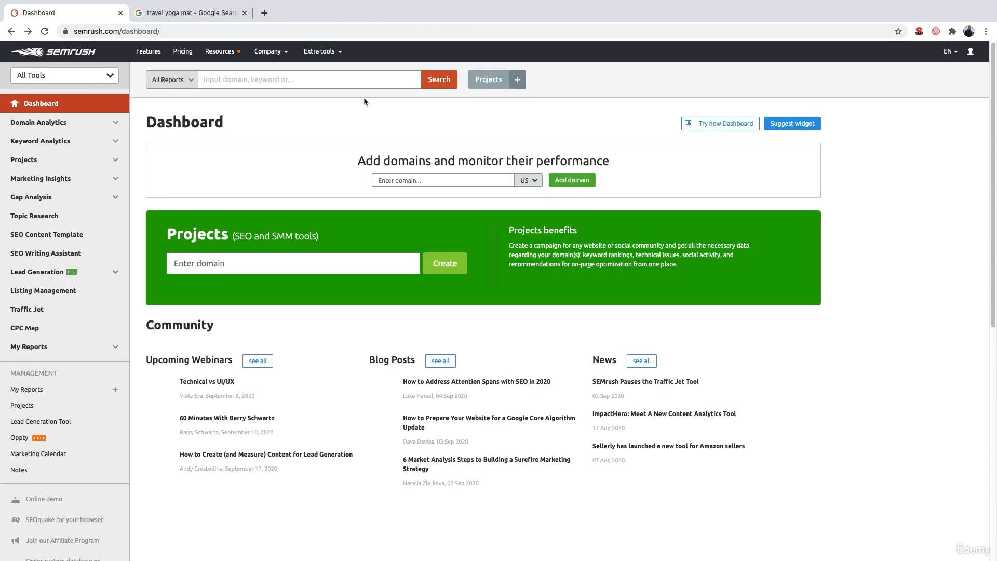
pyautogui.click(322, 81)
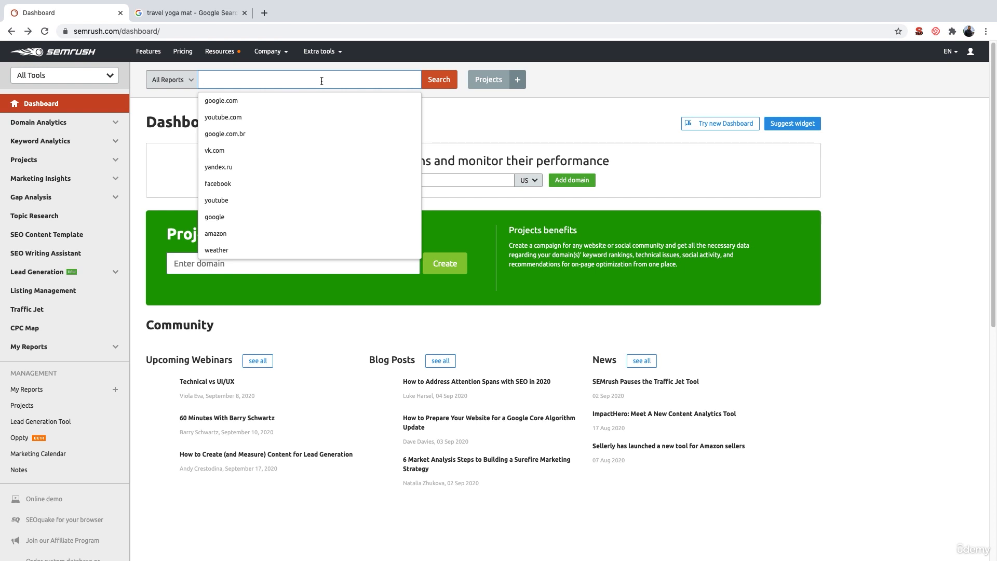
pyautogui.write('https://www.amazon.co.uk/slp/travel-yoga-mat/4h8jpn96f3eh8n6')
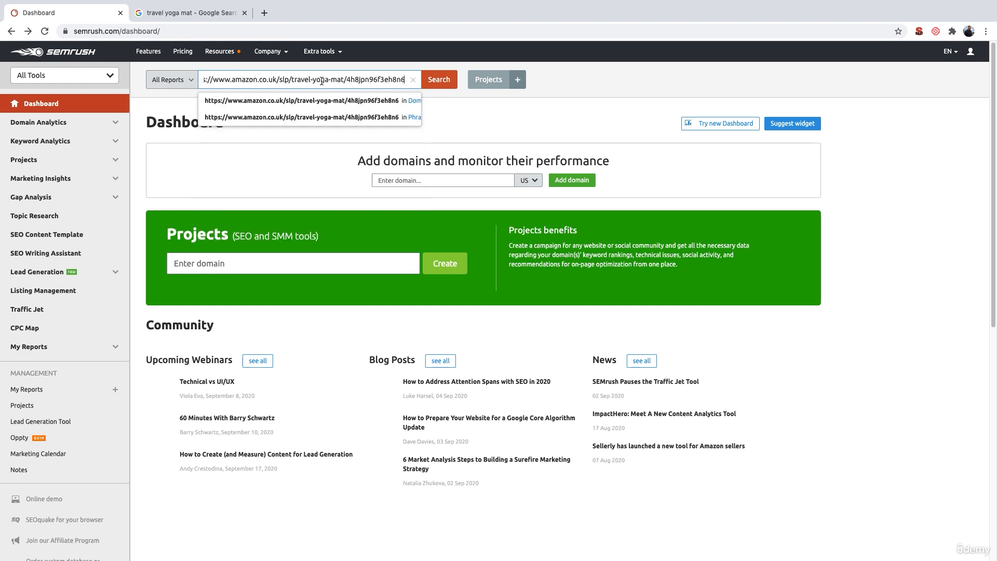
pyautogui.click(439, 79)
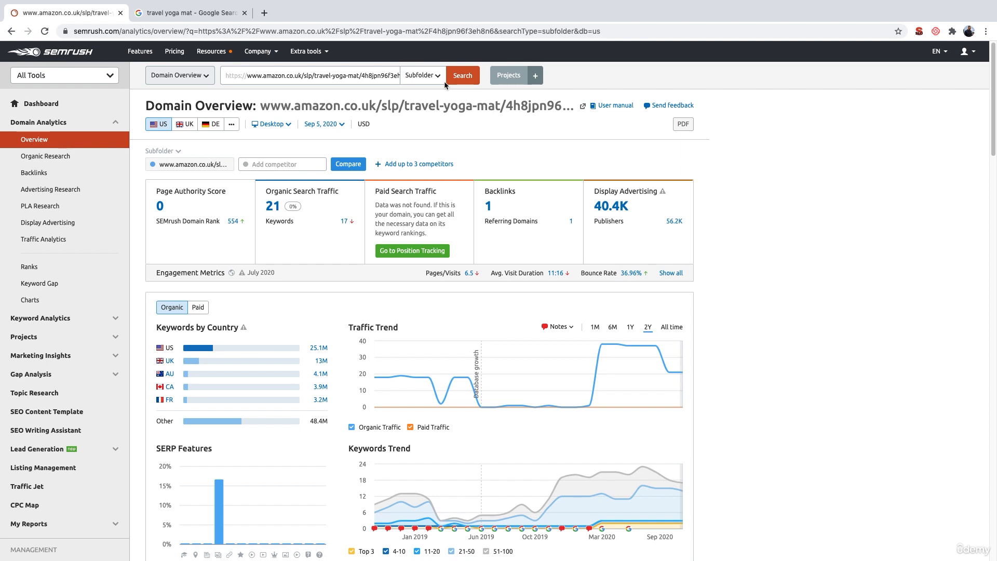
# - Open the detailed view of the page's top organic keywords
pyautogui.scroll(-7, 295, 250)
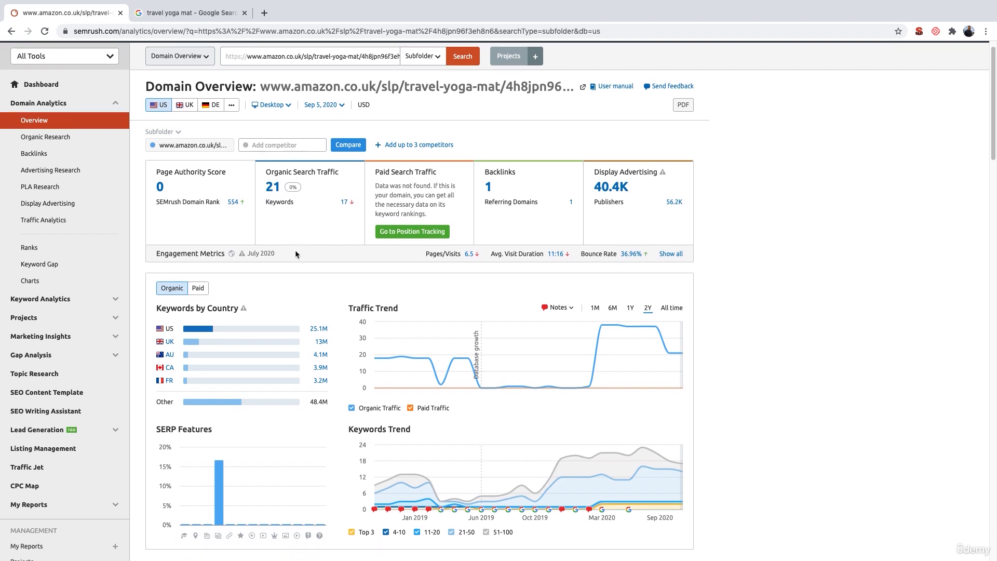
pyautogui.scroll(-2, 295, 251)
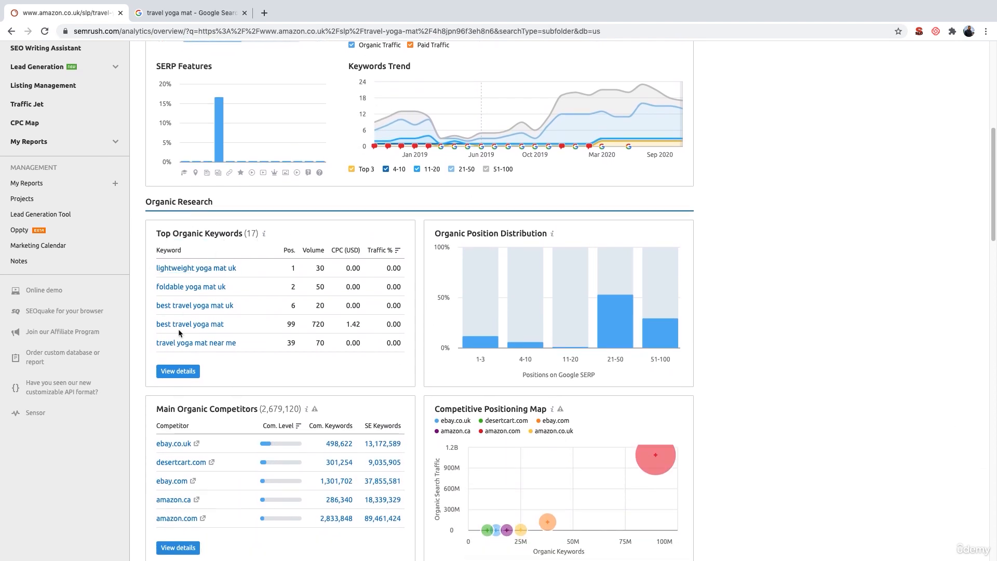
pyautogui.moveTo(222, 100)
pyautogui.click(178, 371)
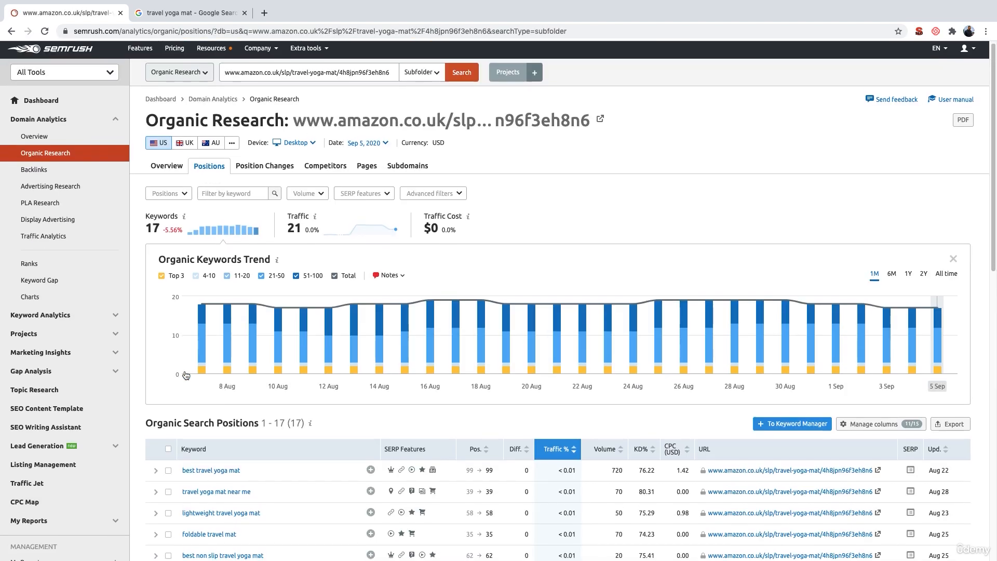
# - Review the organic search positions list and the advanced filter options
pyautogui.scroll(-4, 186, 375)
pyautogui.scroll(-2, 186, 375)
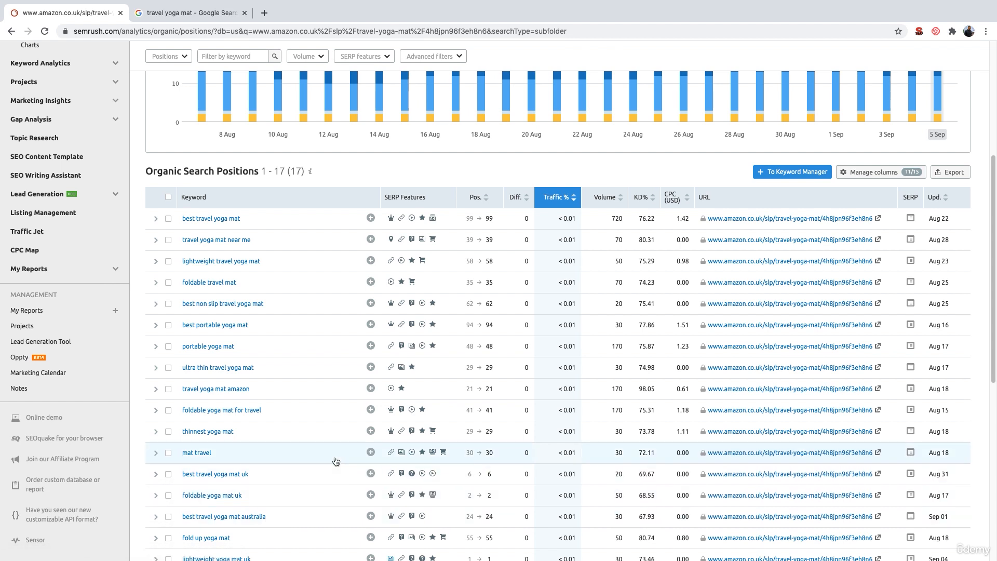
pyautogui.scroll(-2, 335, 462)
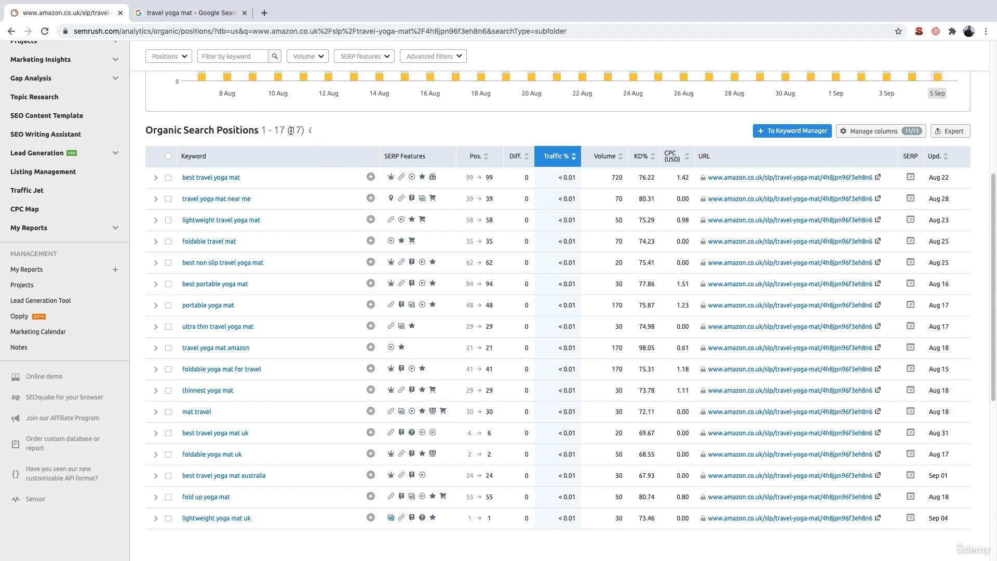
pyautogui.scroll(3, 292, 131)
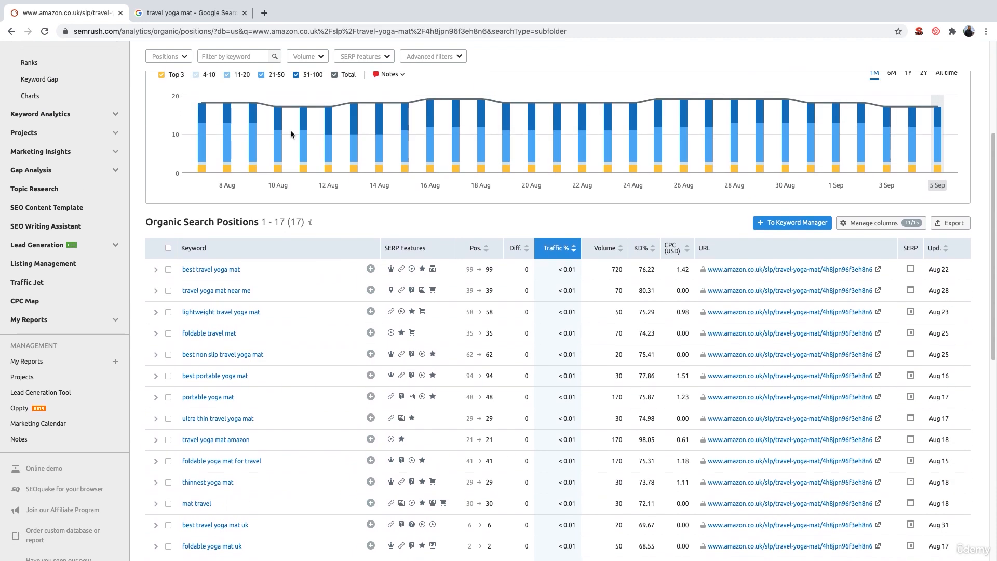
pyautogui.click(460, 58)
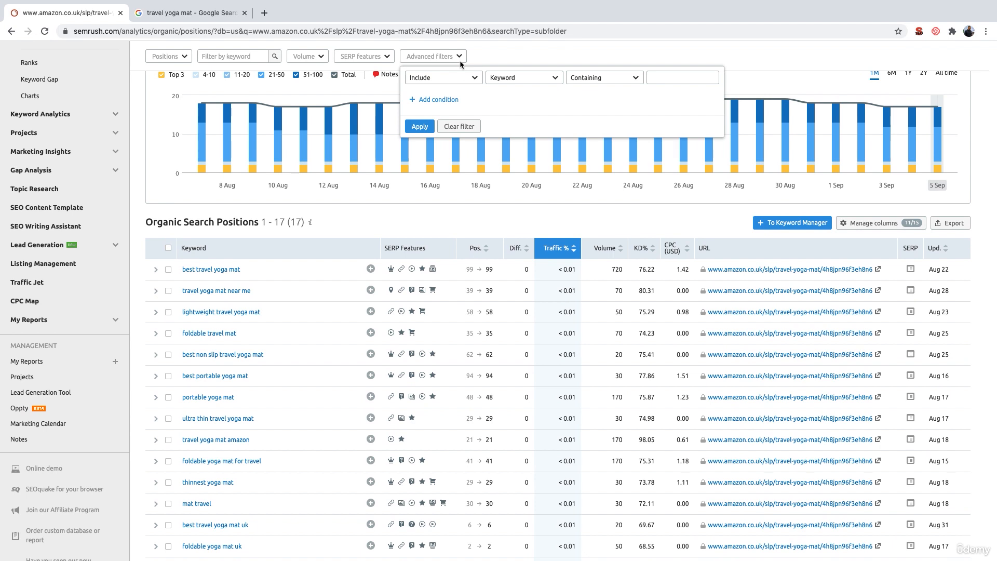
pyautogui.click(479, 208)
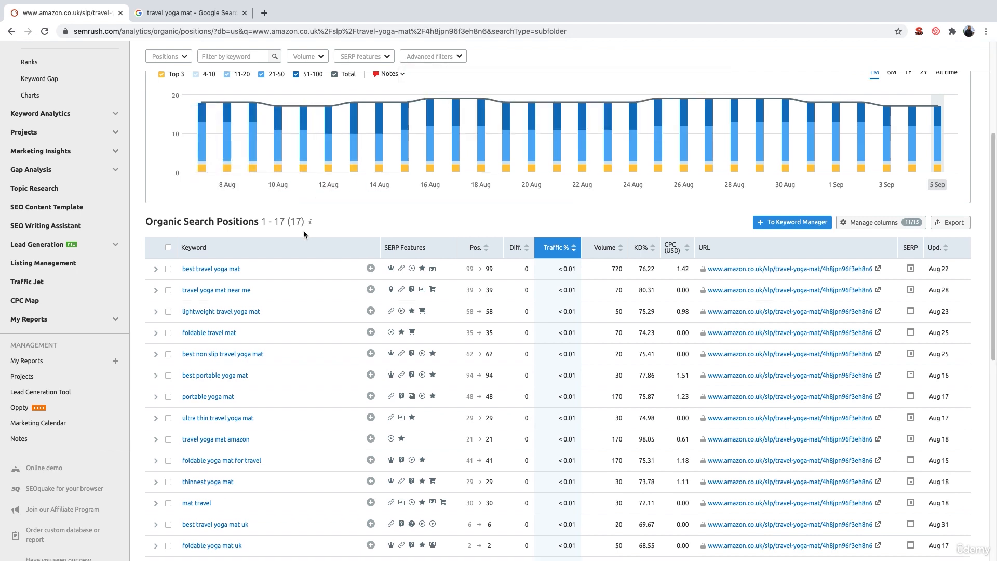
# - Export all organic search positions to Excel
pyautogui.scroll(-2, 303, 230)
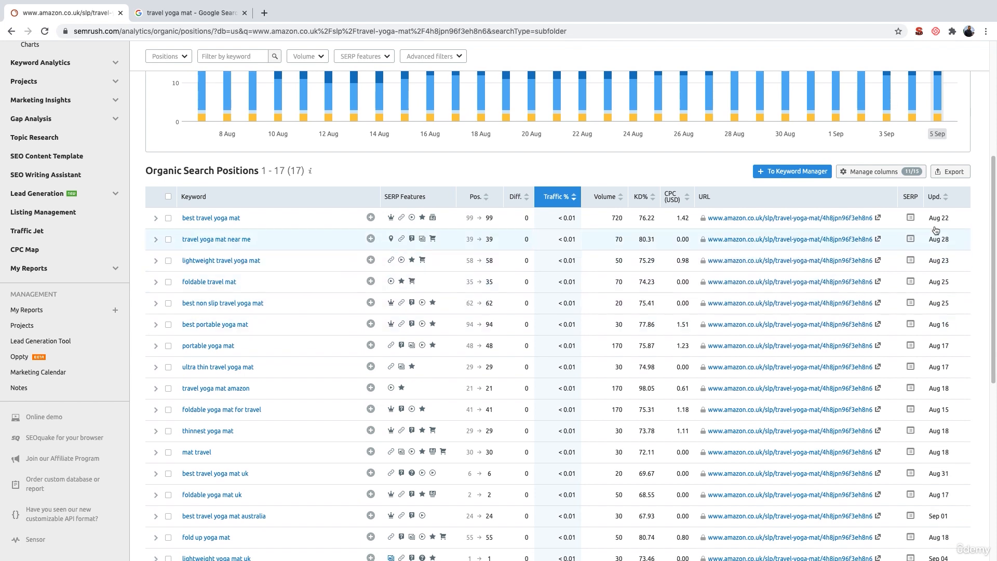
pyautogui.click(951, 177)
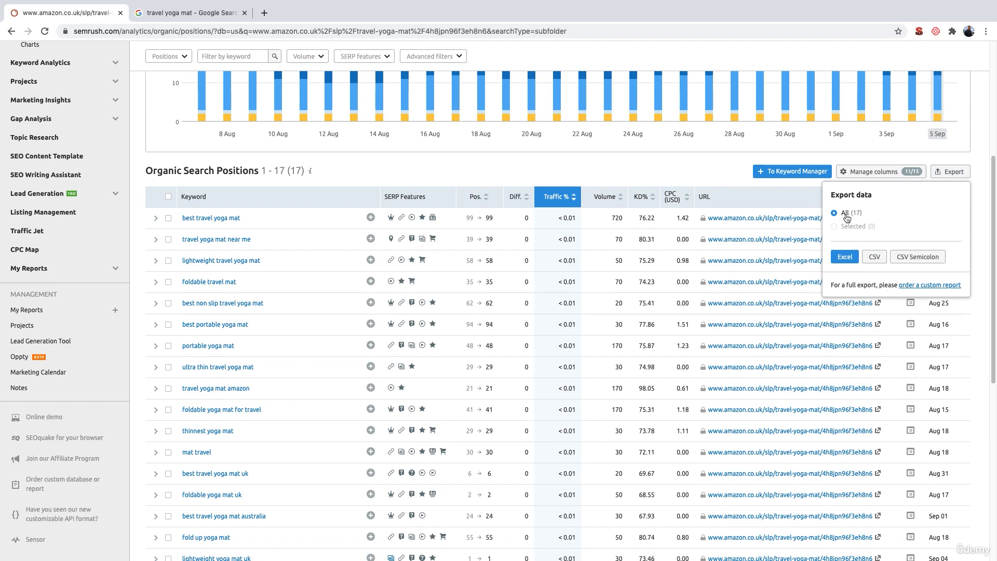
pyautogui.click(845, 257)
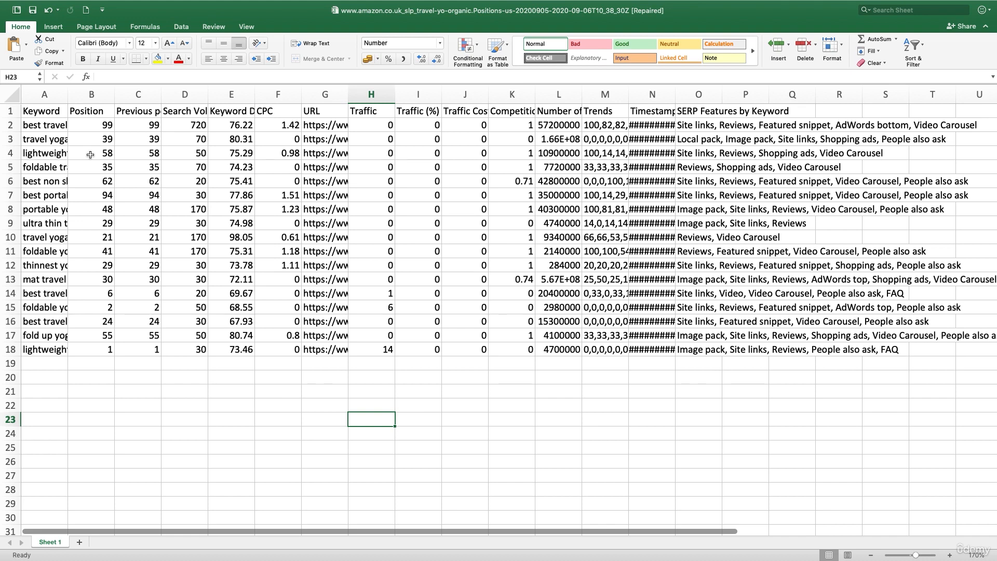
# - Delete columns E through Q, from Keyword Difficulty to SERP Features by Keyword, in the spreadsheet
pyautogui.click(43, 111)
pyautogui.click(38, 127)
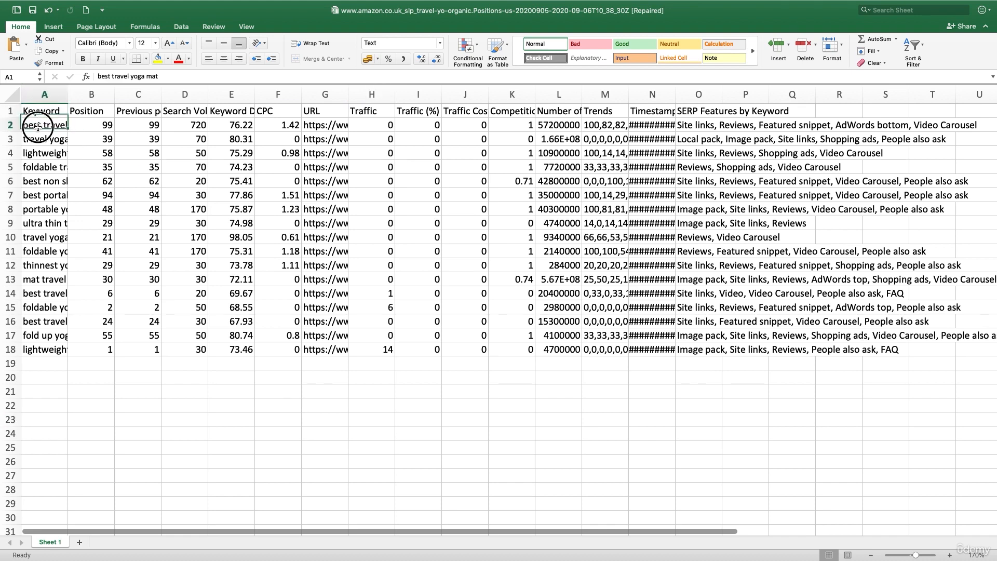
pyautogui.moveTo(38, 127); pyautogui.dragTo(29, 292)
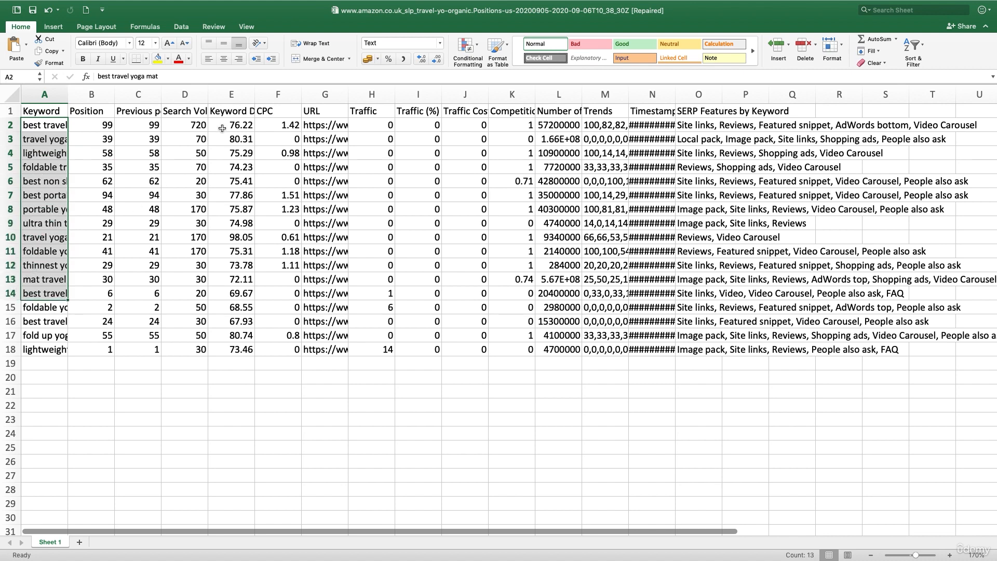
pyautogui.click(186, 116)
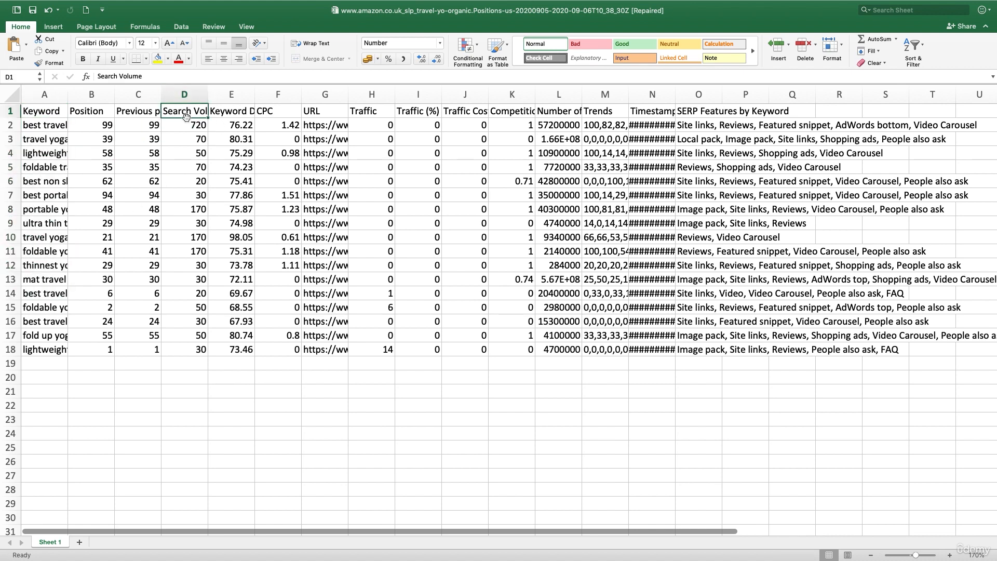
pyautogui.click(231, 94)
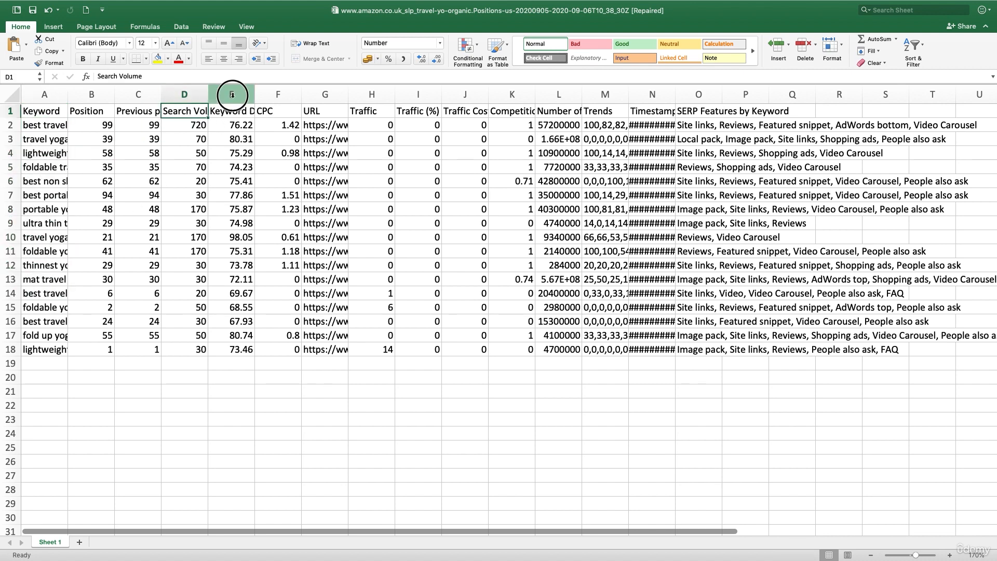
pyautogui.keyDown('shift'); pyautogui.click(787, 95); pyautogui.keyUp('shift')
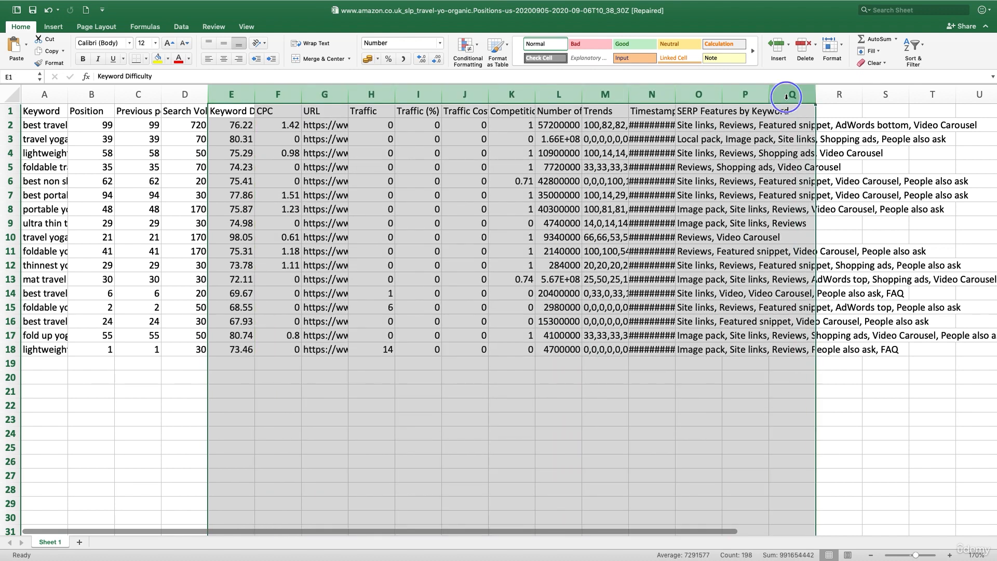
pyautogui.rightClick(787, 99)
pyautogui.click(808, 157)
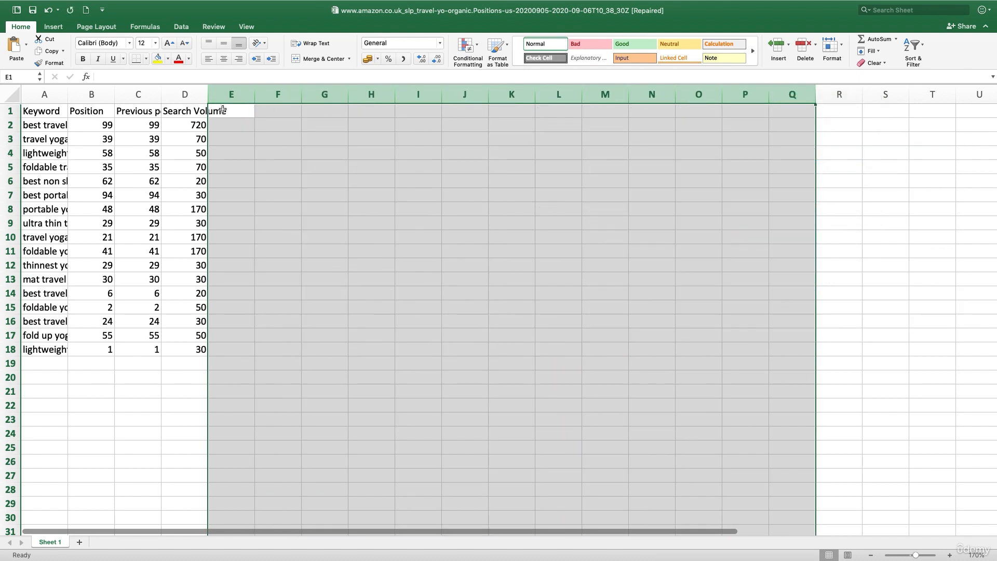
# - Delete the Position and Previous position columns and autofit the Keyword column's width
pyautogui.click(93, 96)
pyautogui.rightClick(91, 96)
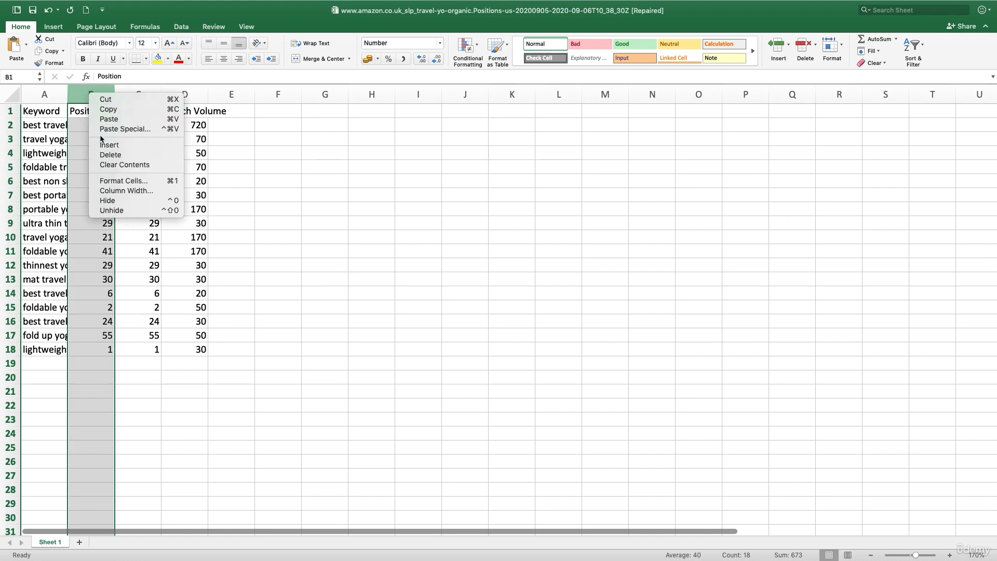
pyautogui.click(103, 154)
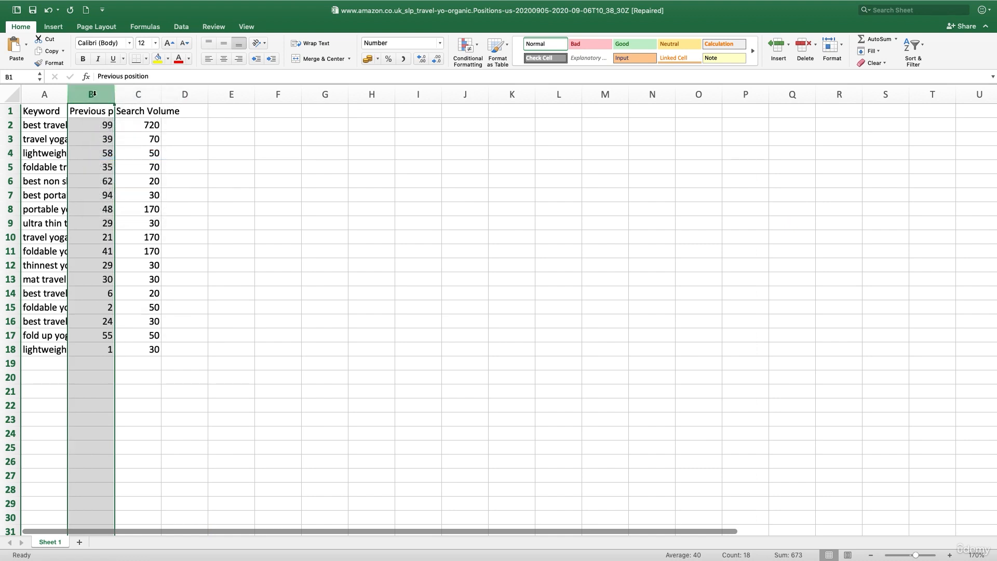
pyautogui.rightClick(92, 94)
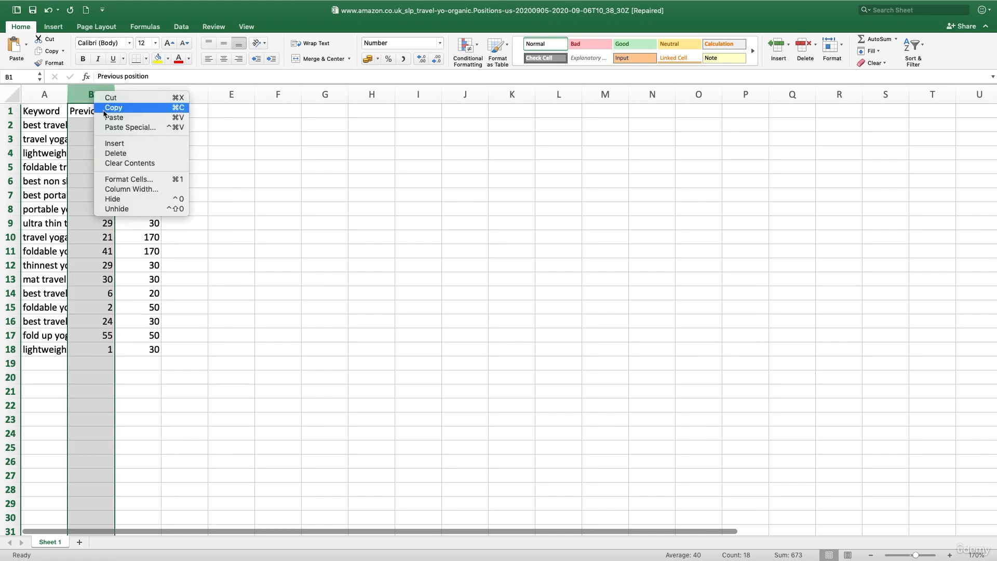
pyautogui.click(124, 155)
pyautogui.doubleClick(67, 94)
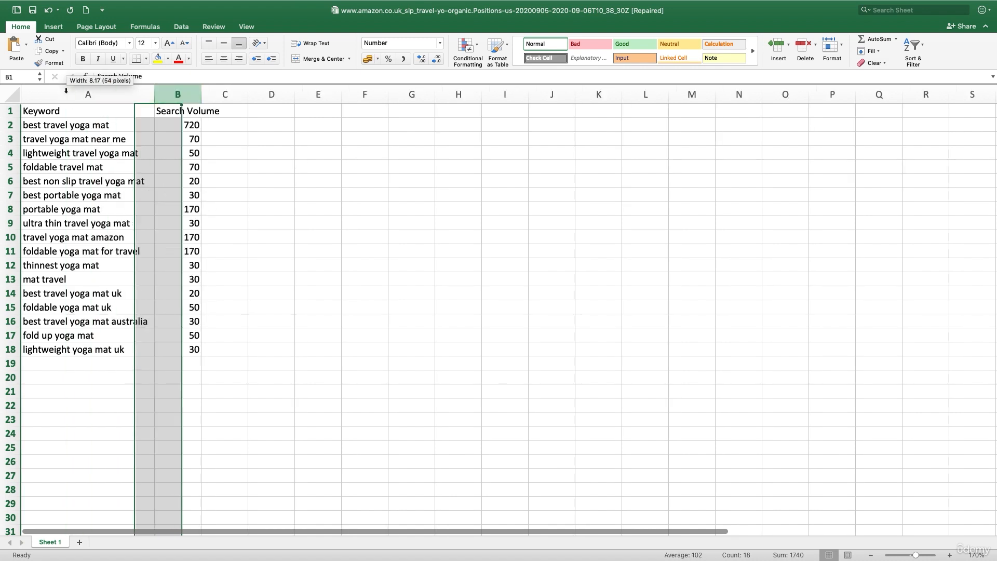
# - Autofit the Search Volume column and copy all keyword rows with their search volumes
pyautogui.doubleClick(202, 94)
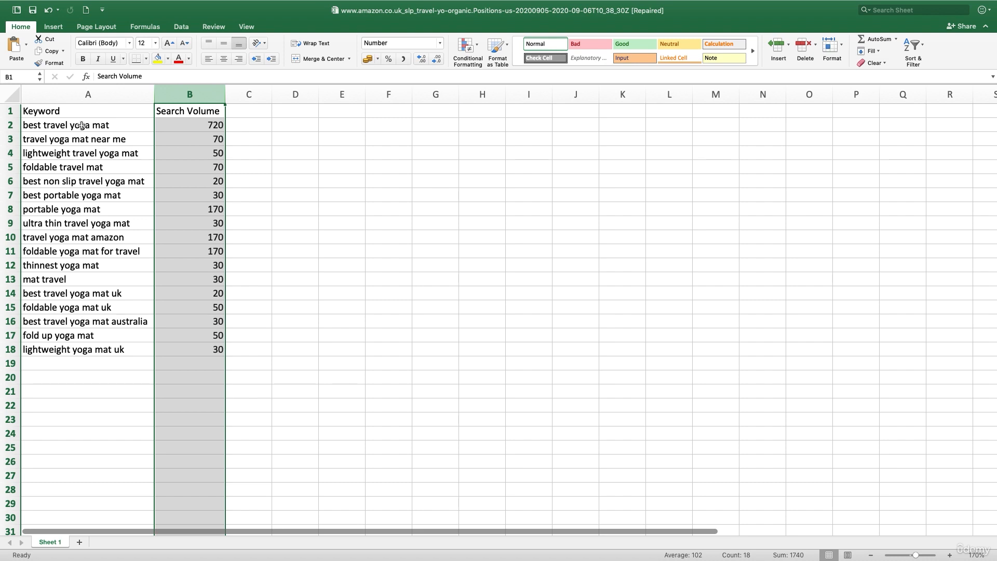
pyautogui.moveTo(82, 125); pyautogui.dragTo(189, 353)
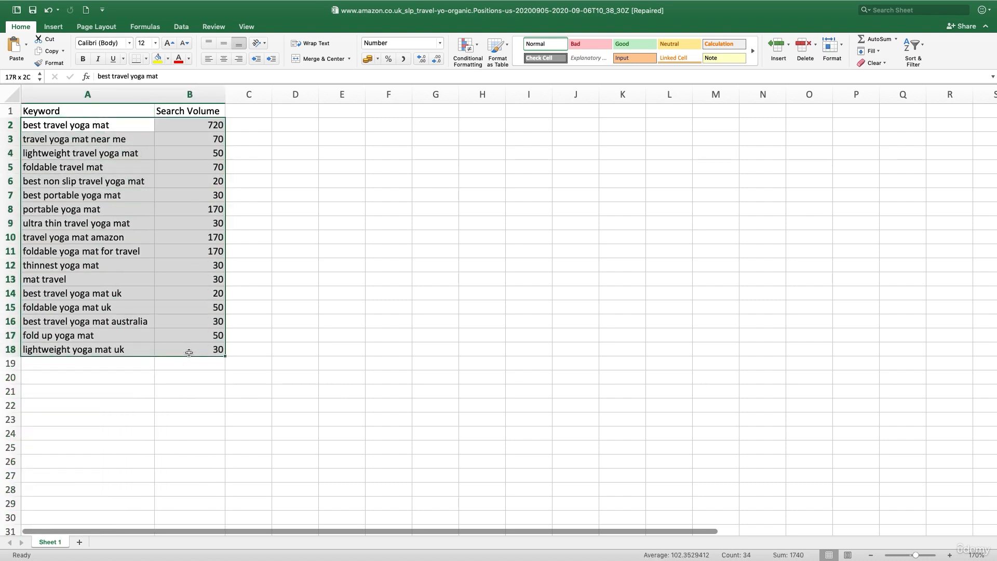
pyautogui.press('super+c')
# - Paste the copied keywords and volumes into the Keyword Research Template's Travel sheet, starting at B11 below the existing list
pyautogui.hotkey('ctrl', 'Right')
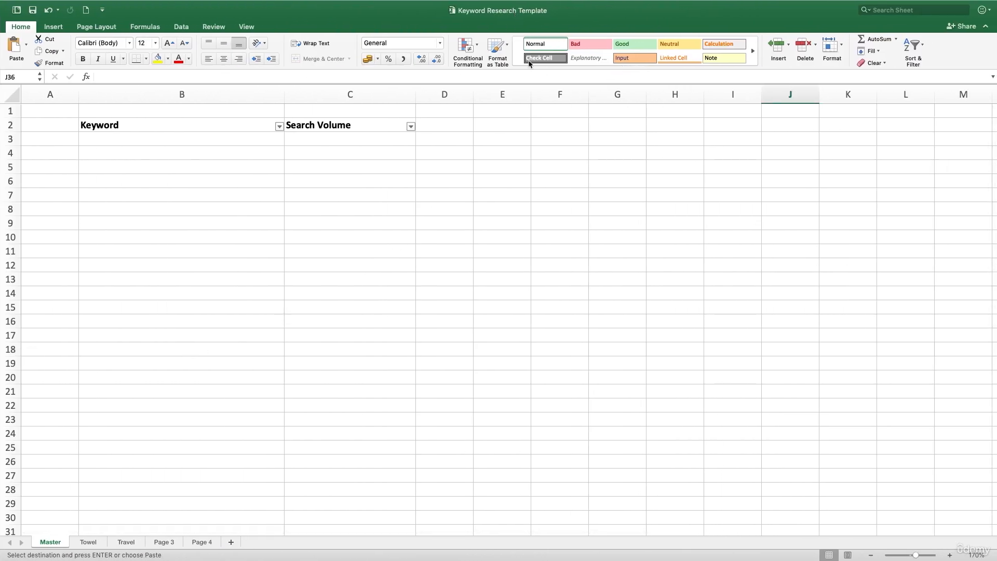
pyautogui.click(126, 542)
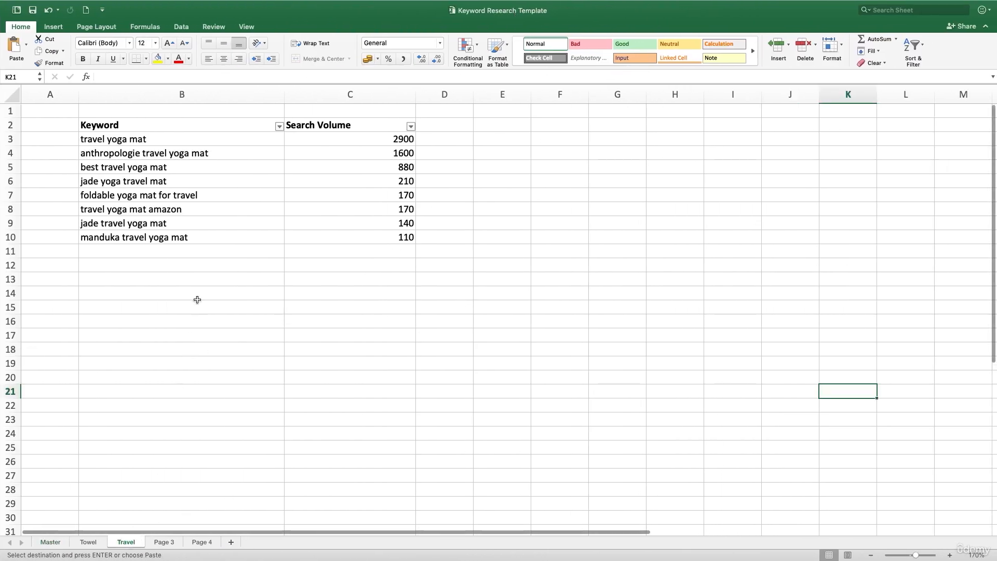
pyautogui.click(184, 252)
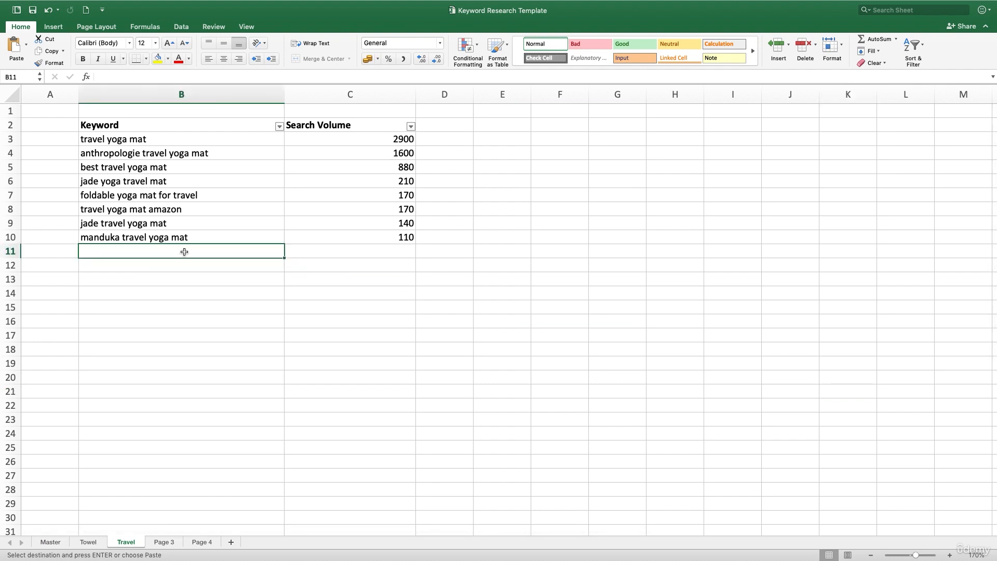
pyautogui.press('super+v')
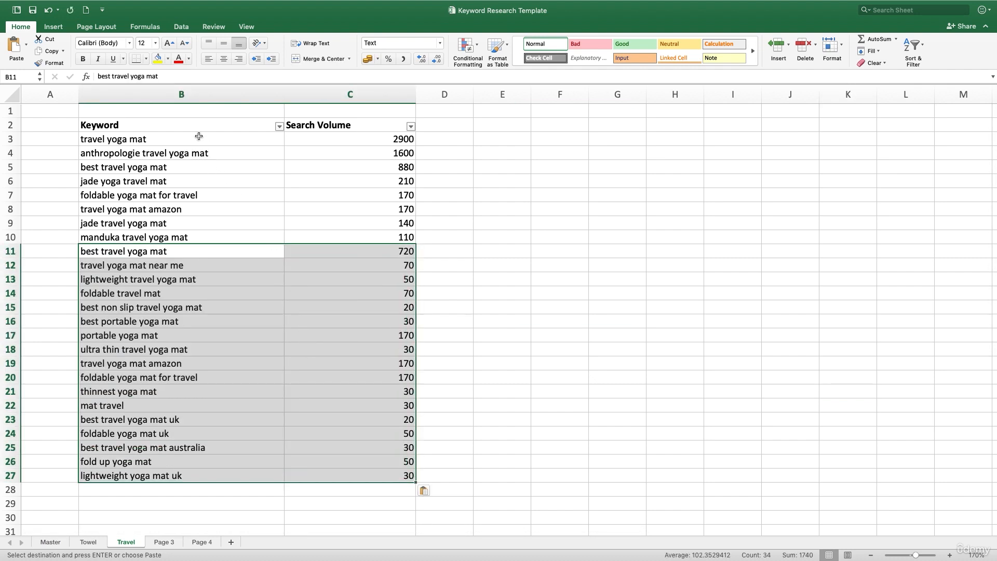
# - Select the original and the pasted keyword ranges on the Travel sheet to compare them
pyautogui.moveTo(199, 136); pyautogui.dragTo(187, 231)
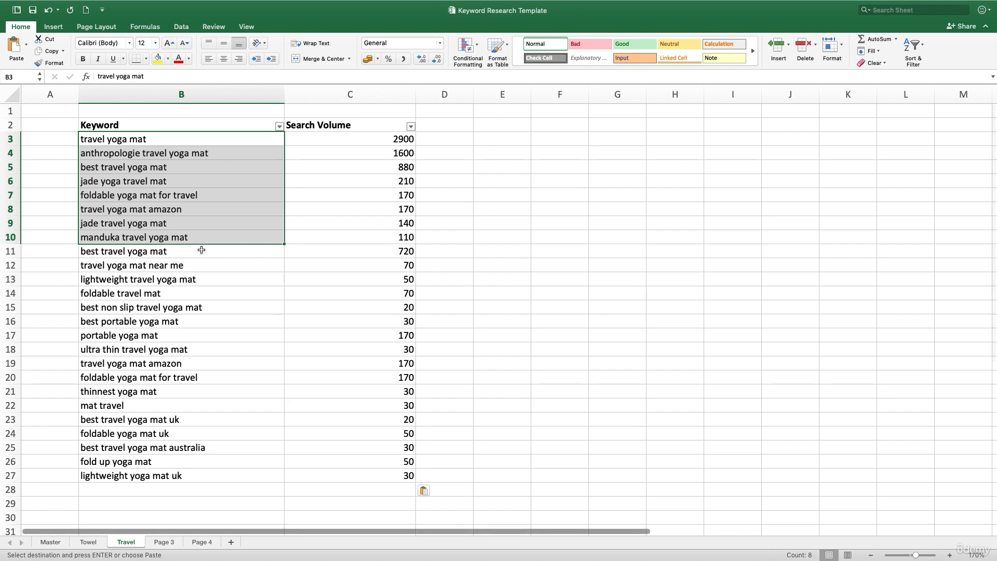
pyautogui.moveTo(201, 251); pyautogui.dragTo(204, 479)
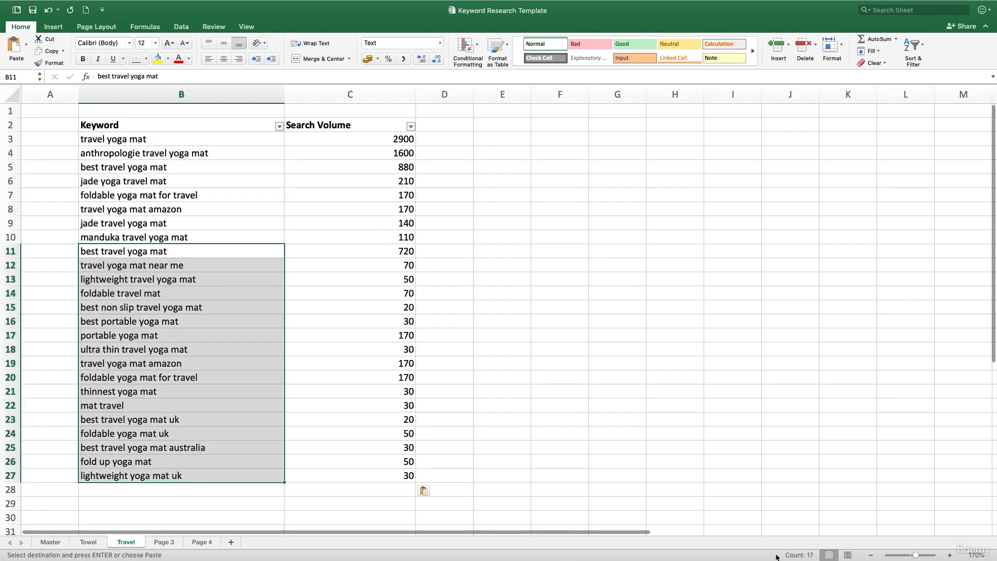
pyautogui.press('Escape')
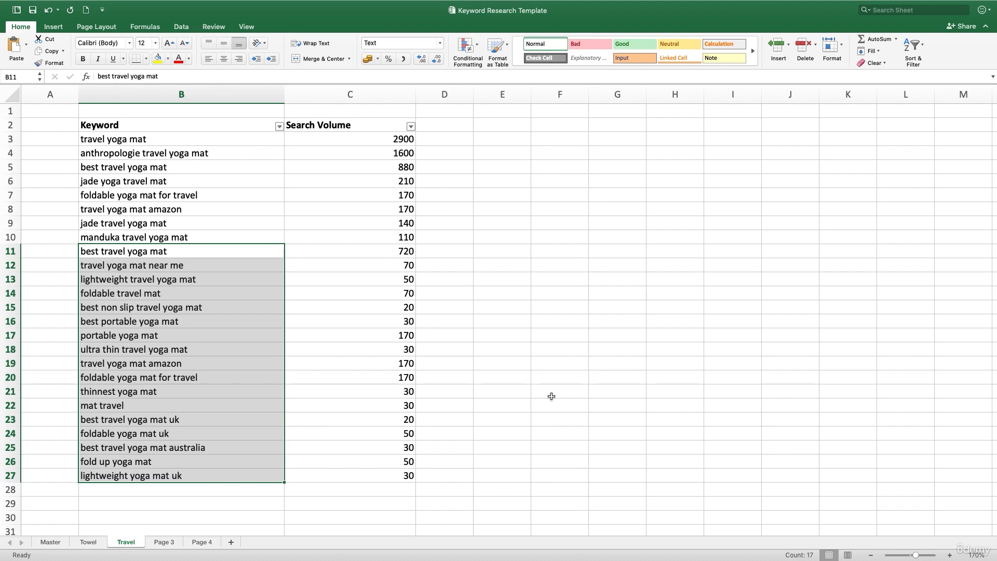
# - Copy the link address of the solsalute.com best travel yoga mat guide from the Google results
pyautogui.hotkey('ctrl', 'Right')
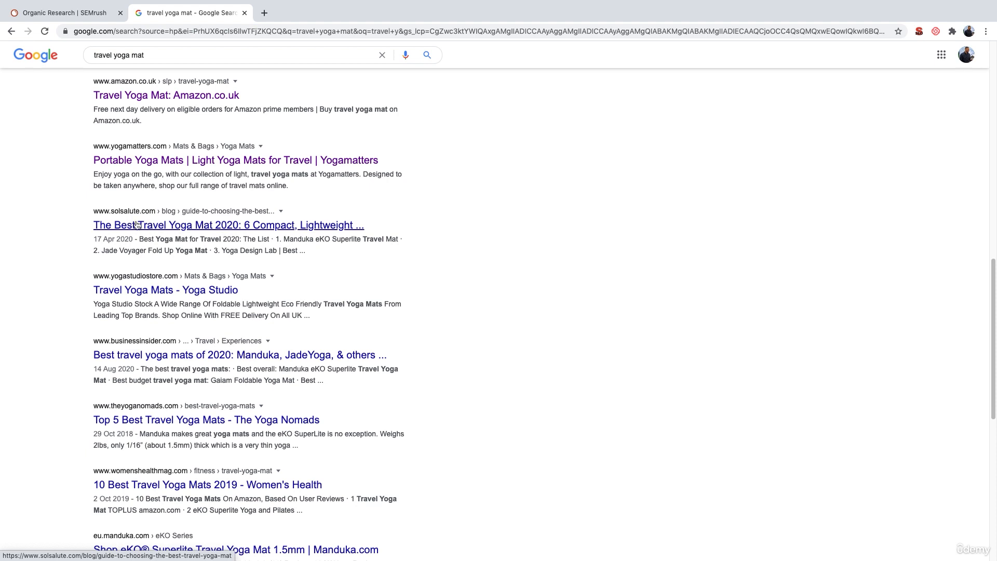
pyautogui.rightClick(159, 223)
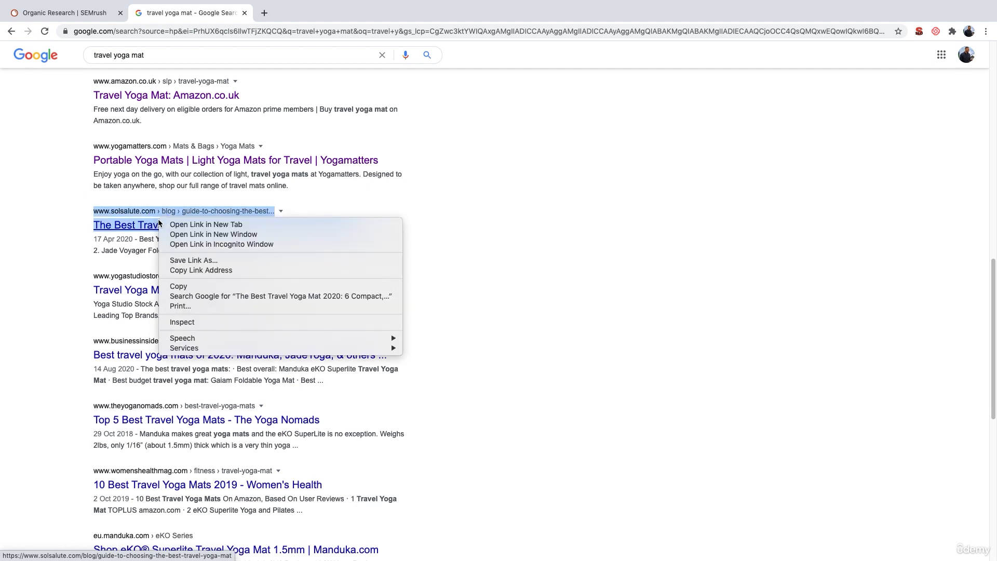
pyautogui.click(201, 270)
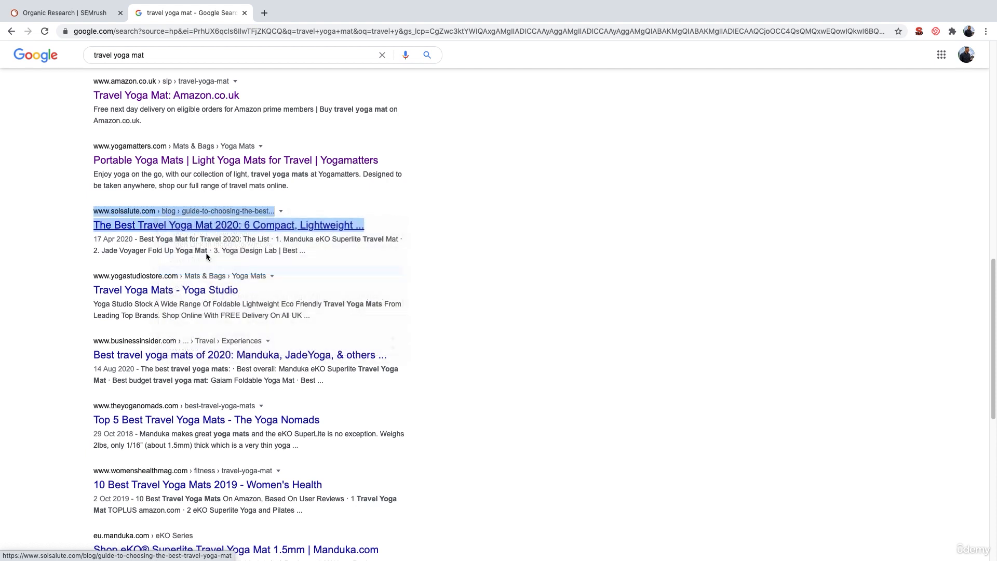
# - Run Semrush Organic Research on the pasted solsalute.com guide URL
pyautogui.click(80, 7)
pyautogui.click(302, 77)
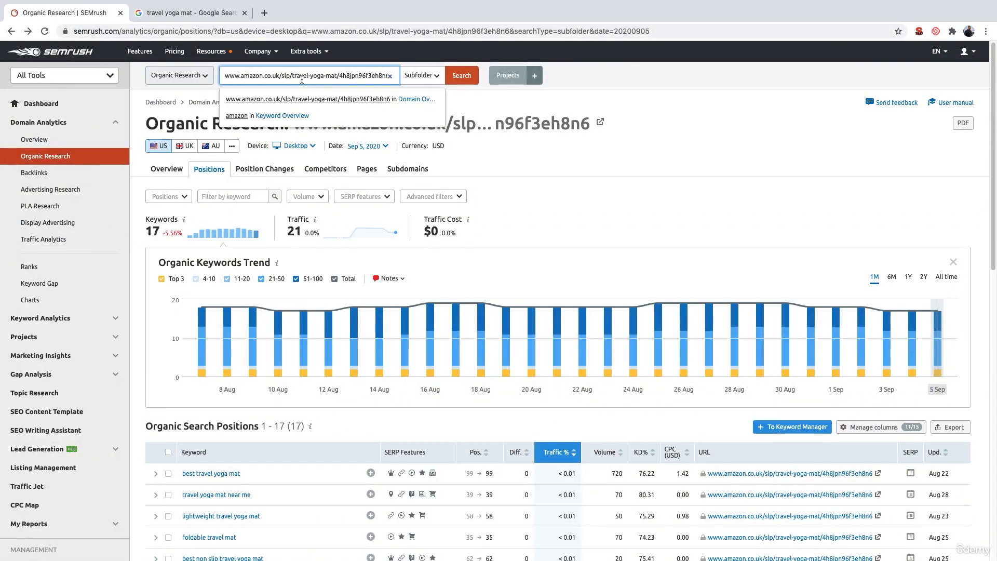
pyautogui.press('BackSpace')
pyautogui.hotkey('ctrl', 'v')
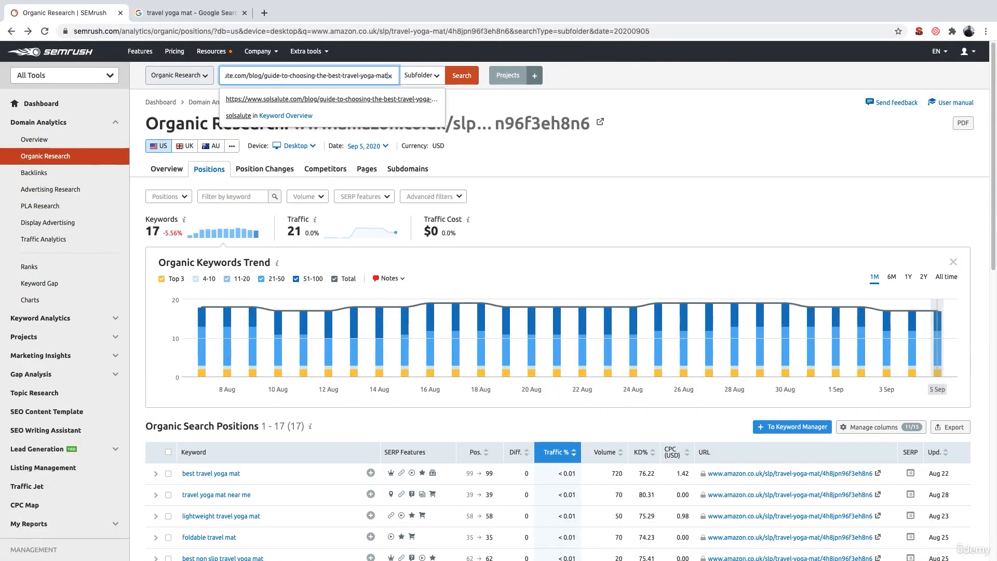
pyautogui.click(465, 76)
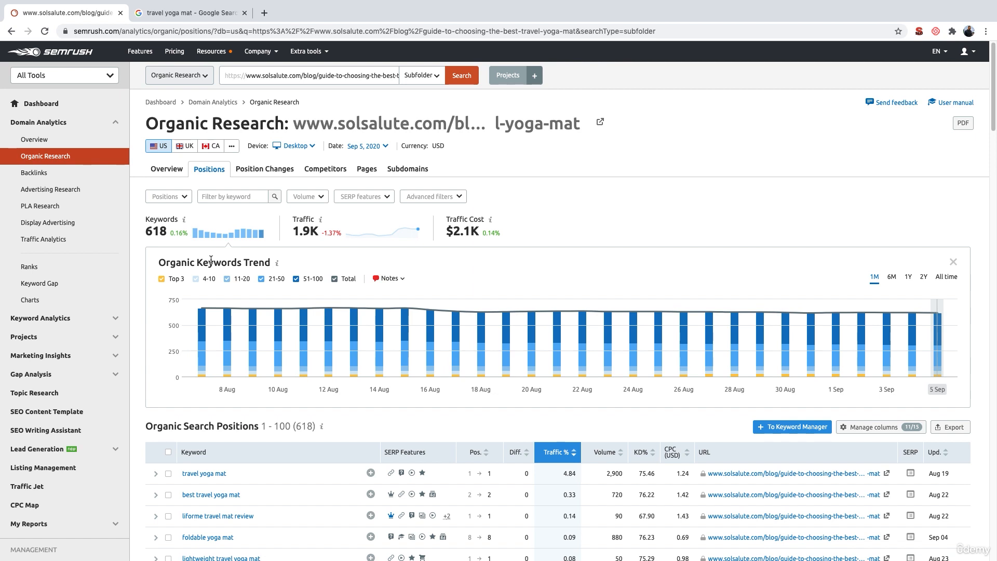
# - Scroll through the organic search positions list for the solsalute.com guide, comparing it with the Google results
pyautogui.scroll(-3, 234, 291)
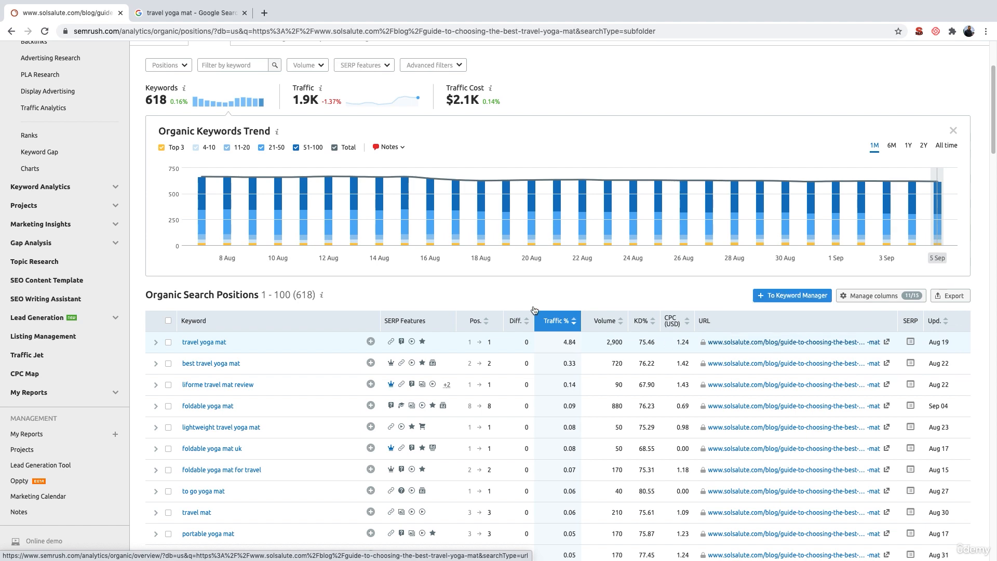
pyautogui.click(165, 15)
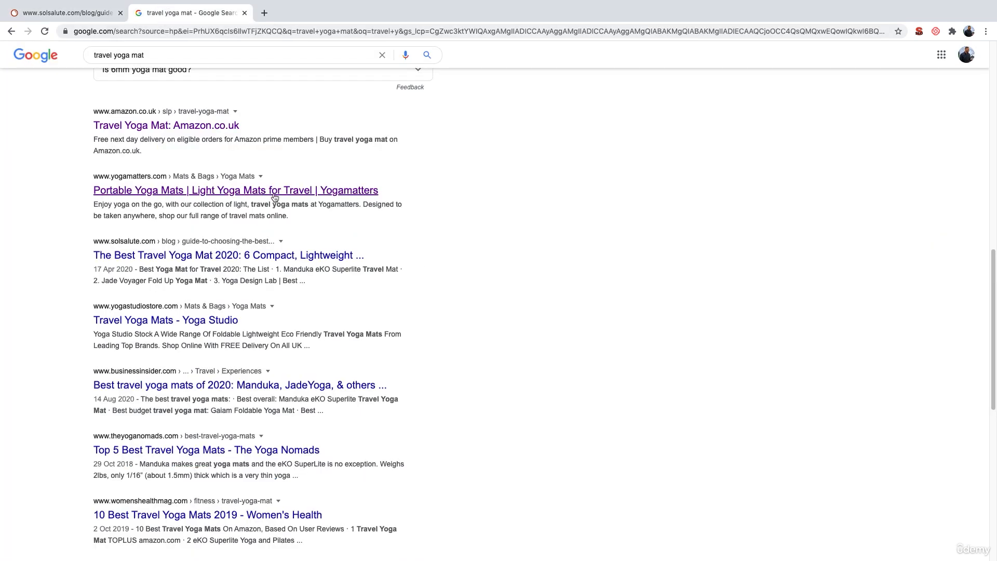
pyautogui.scroll(1, 273, 192)
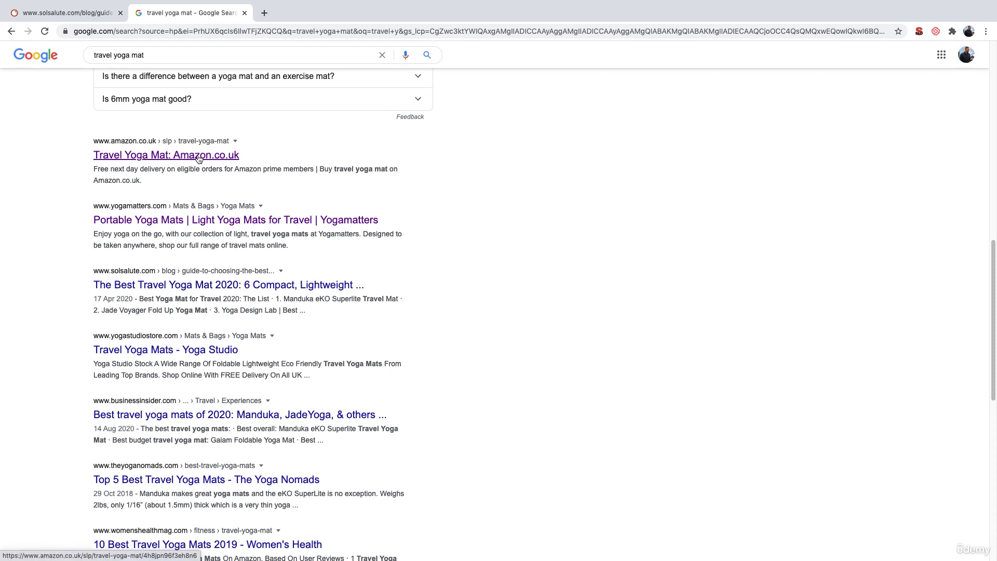
pyautogui.click(77, 14)
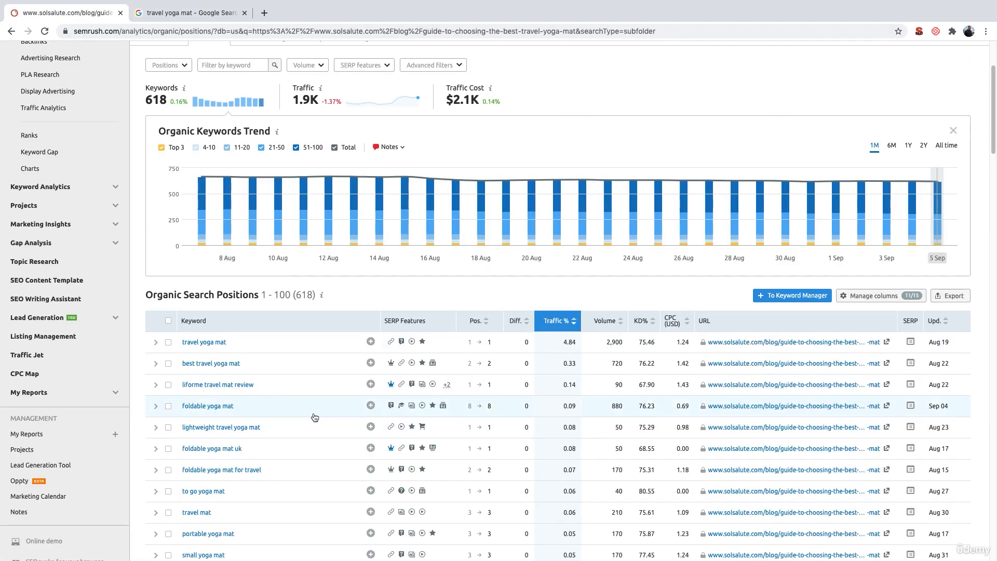
pyautogui.scroll(1, 311, 414)
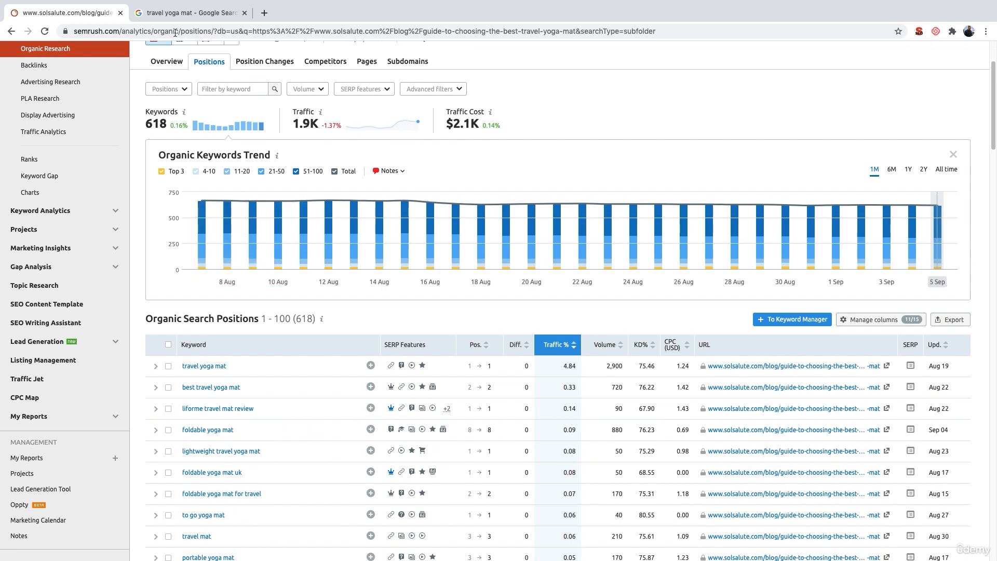
pyautogui.scroll(-5, 257, 307)
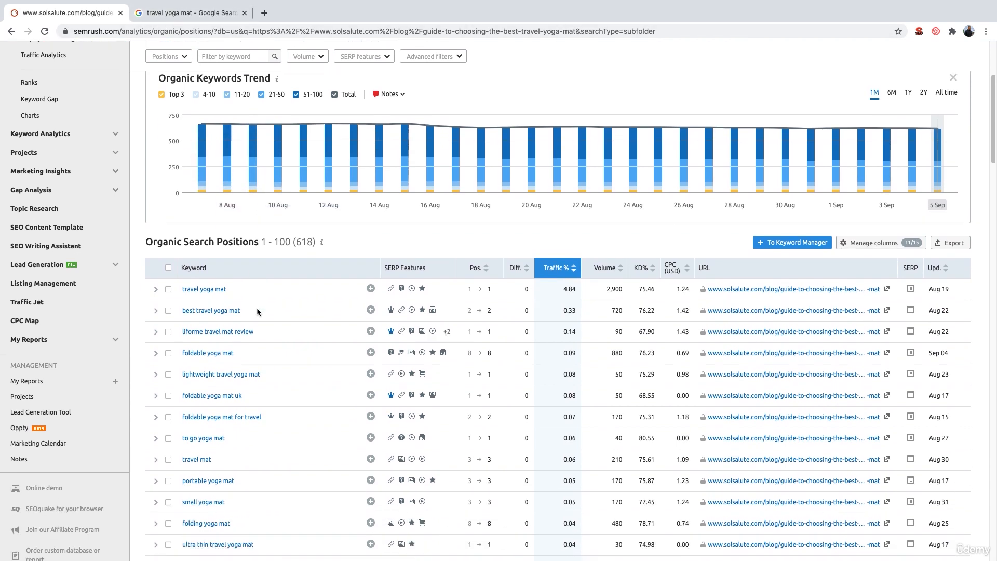
pyautogui.scroll(-3, 758, 333)
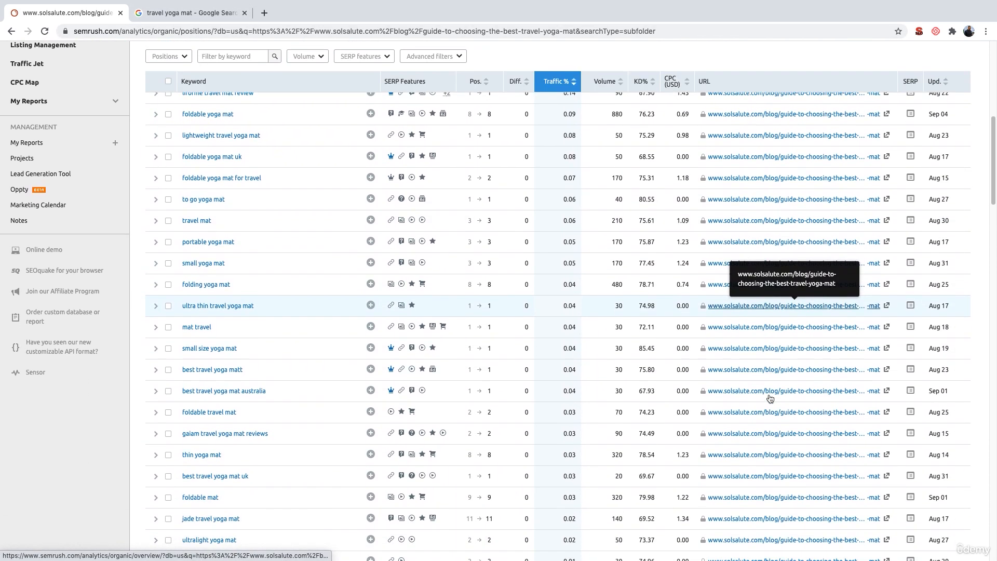
pyautogui.scroll(-4, 771, 398)
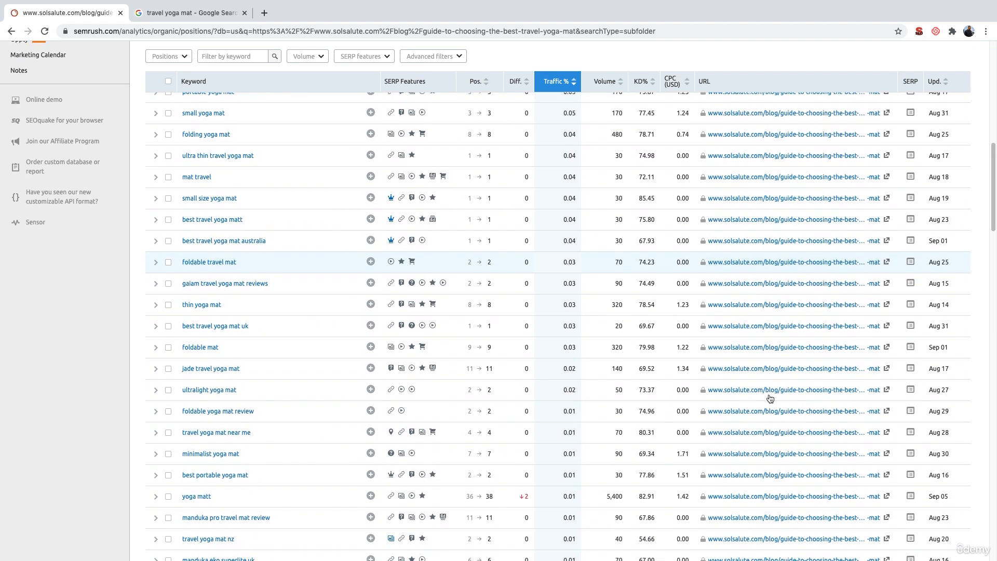
pyautogui.scroll(-1, 770, 398)
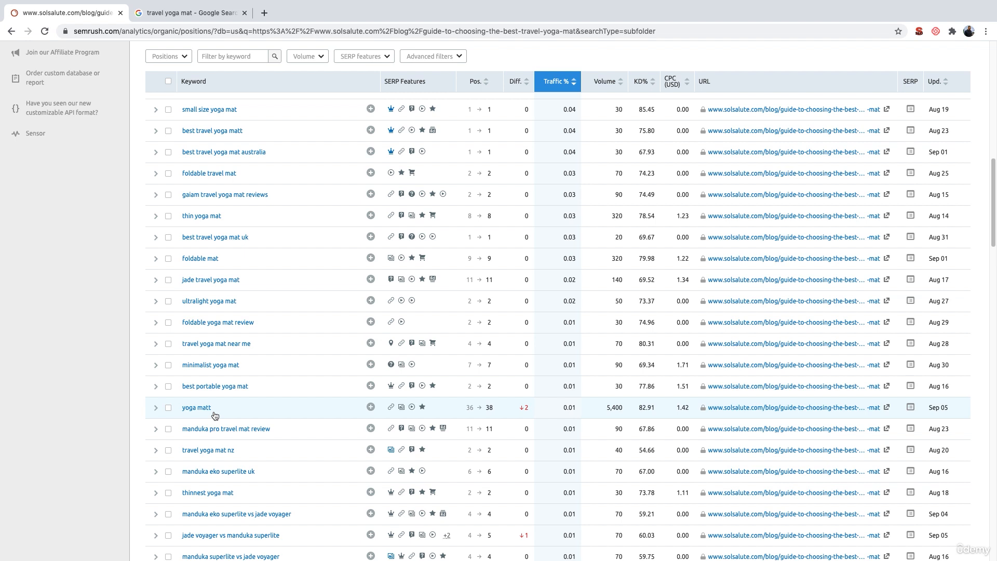
pyautogui.scroll(-1, 215, 415)
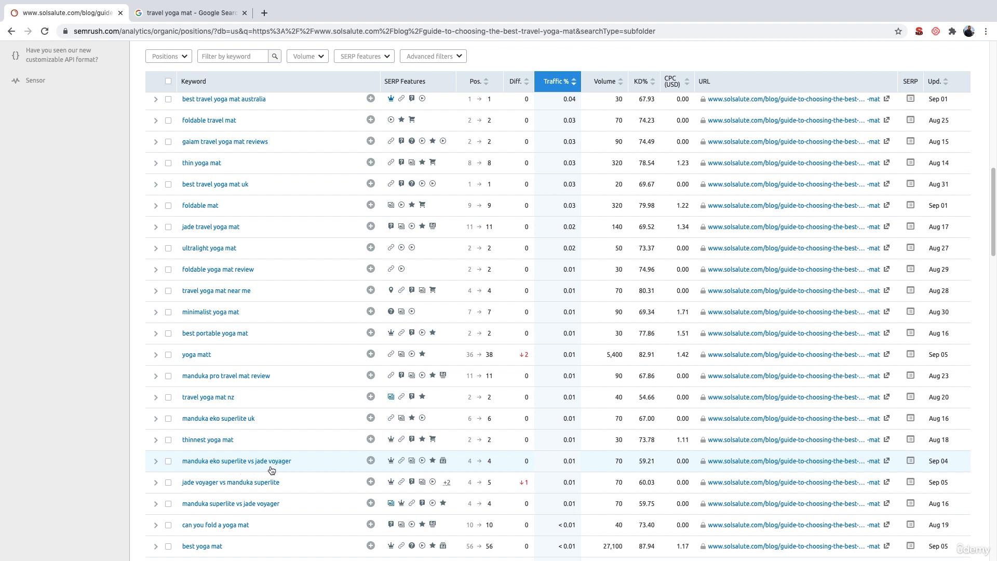
pyautogui.scroll(-2, 272, 470)
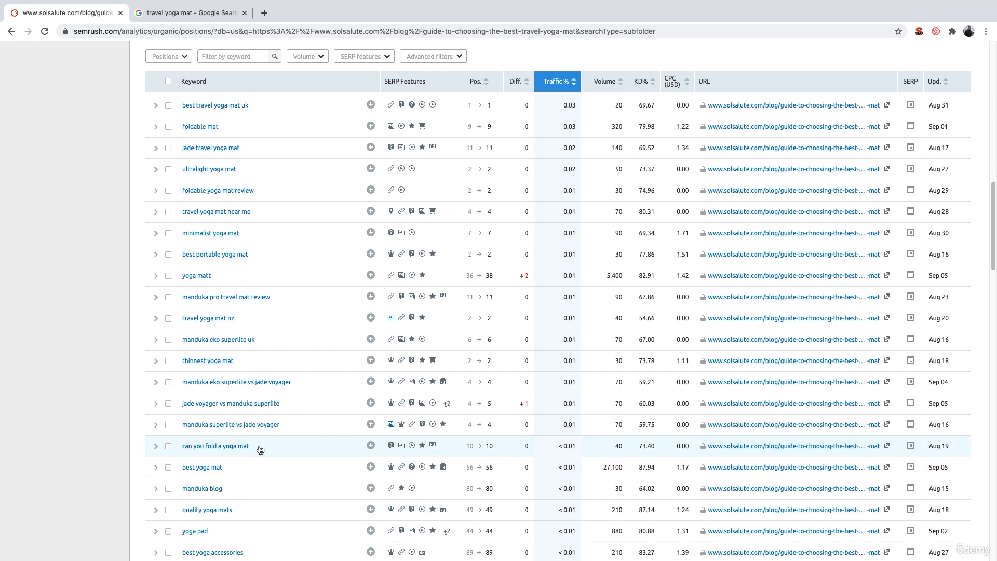
pyautogui.scroll(-2, 260, 450)
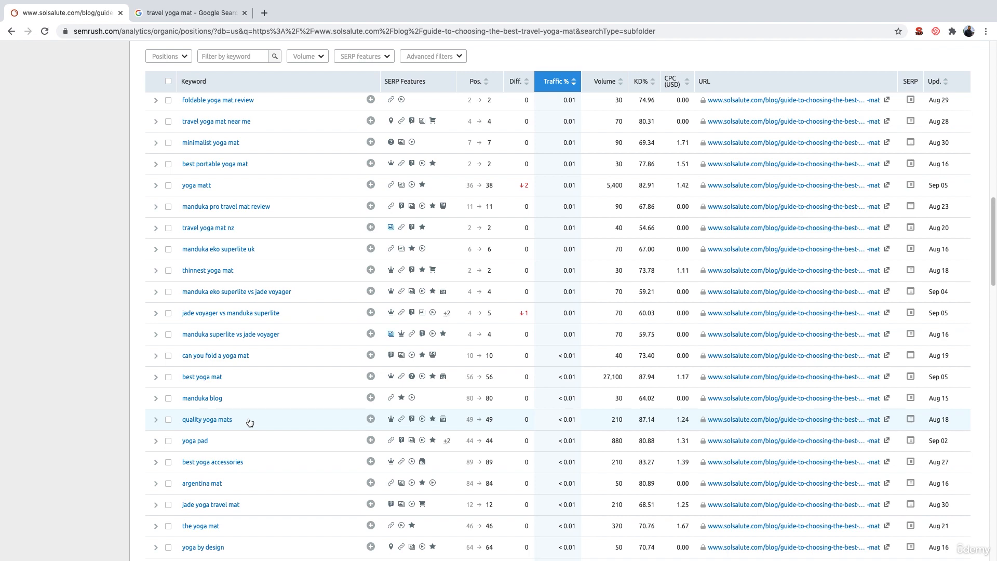
# - Export all organic search positions for the solsalute.com guide to Excel
pyautogui.hotkey('ctrl', 'Left')
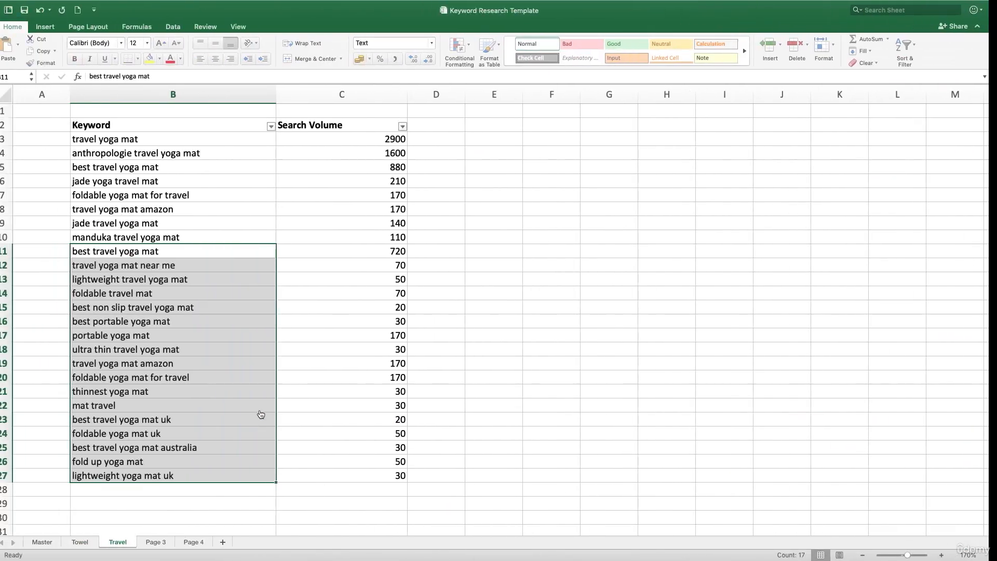
pyautogui.click(50, 541)
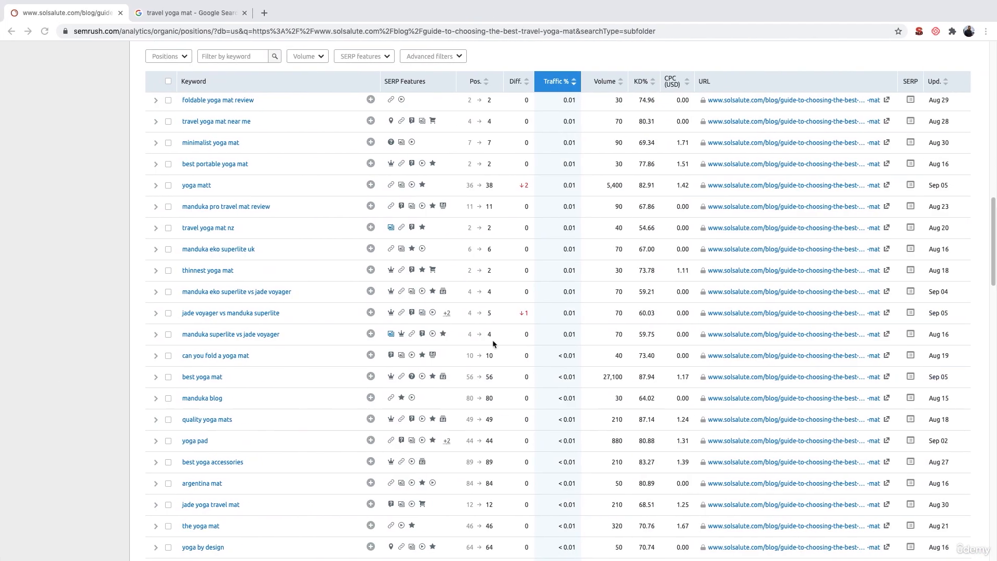
pyautogui.scroll(-5, 519, 340)
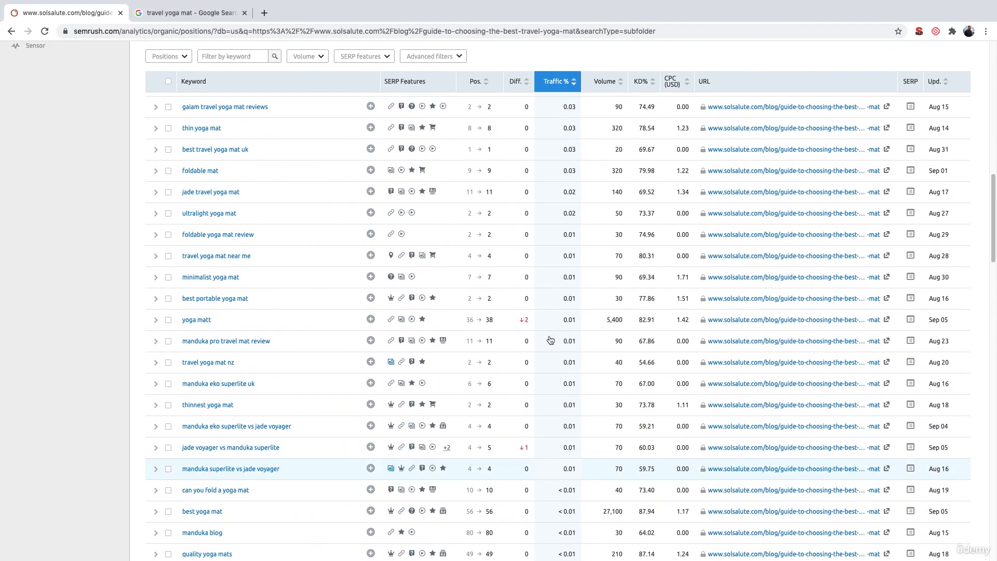
pyautogui.scroll(4, 551, 340)
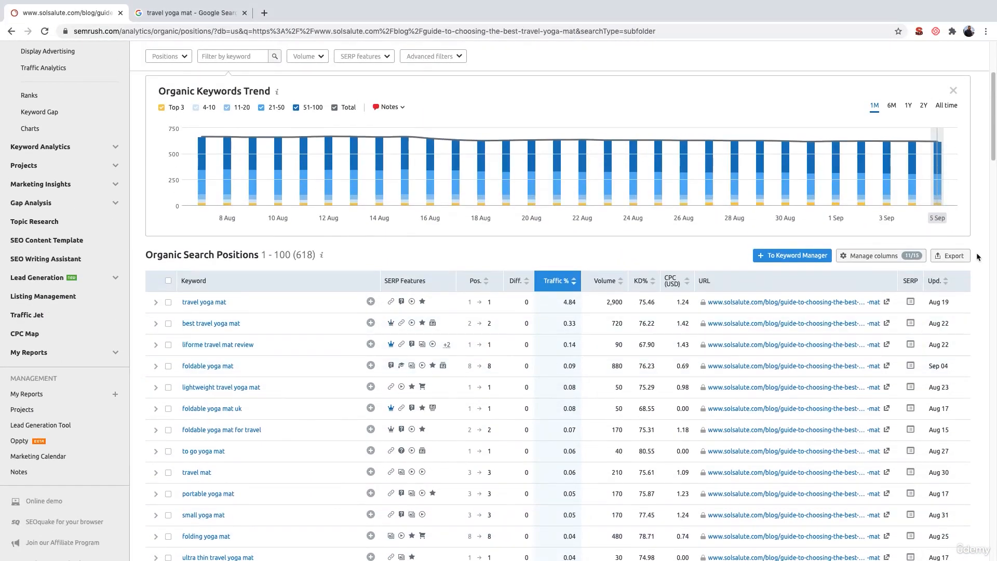
pyautogui.click(963, 257)
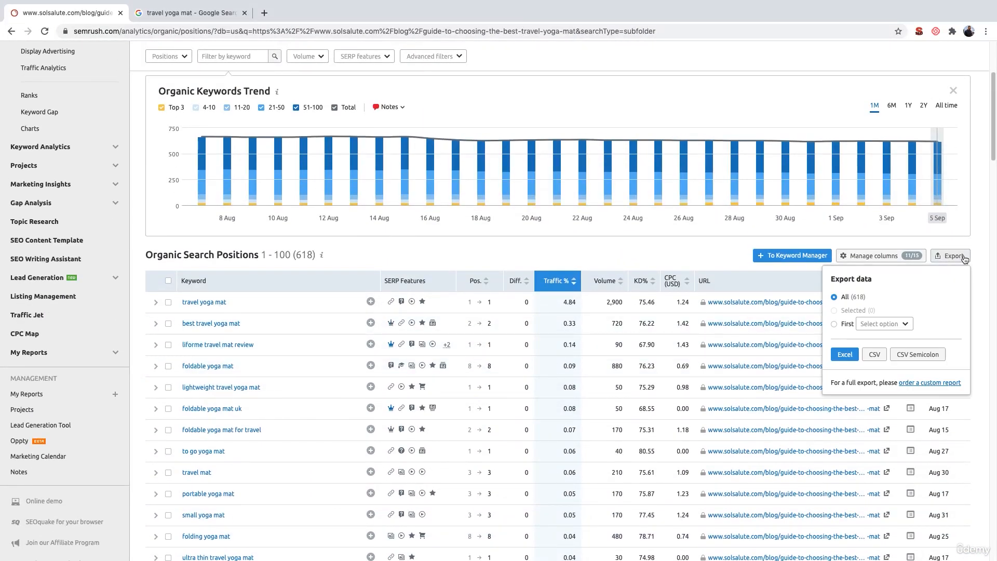
pyautogui.click(842, 357)
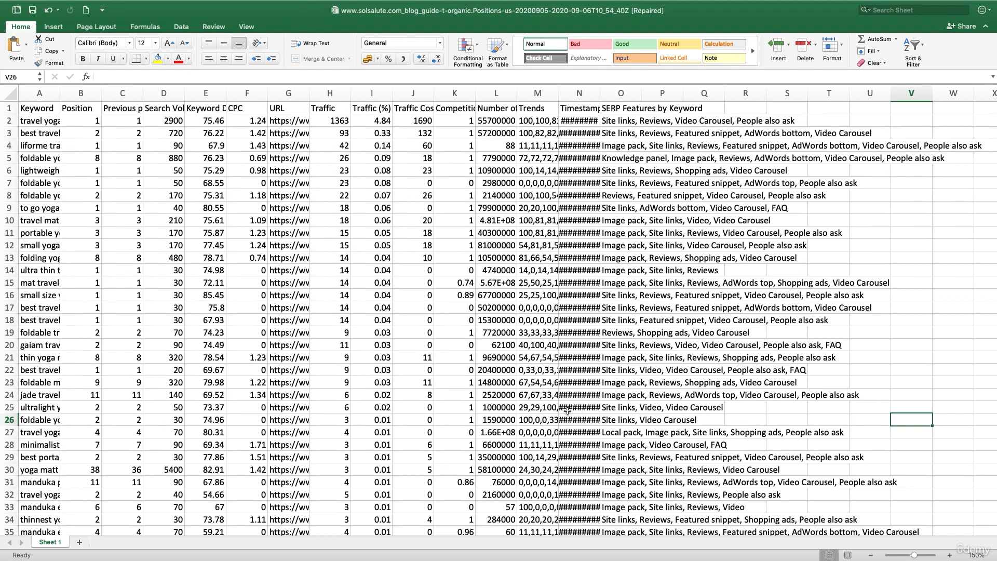
# - Delete every export column from Keyword Difficulty through SERP Features by Keyword
pyautogui.moveTo(50, 125); pyautogui.dragTo(45, 147)
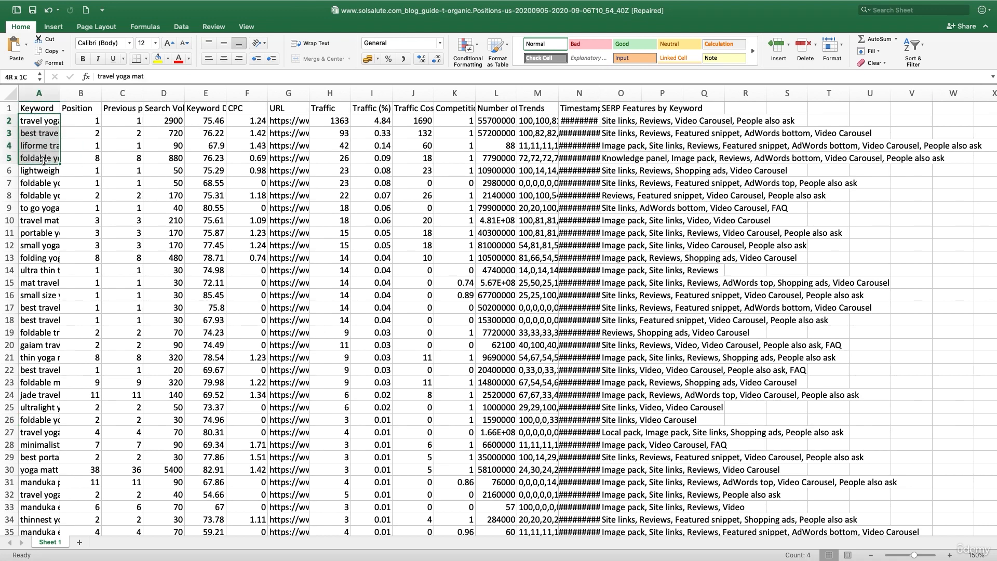
pyautogui.moveTo(164, 120); pyautogui.dragTo(170, 220)
pyautogui.click(39, 93)
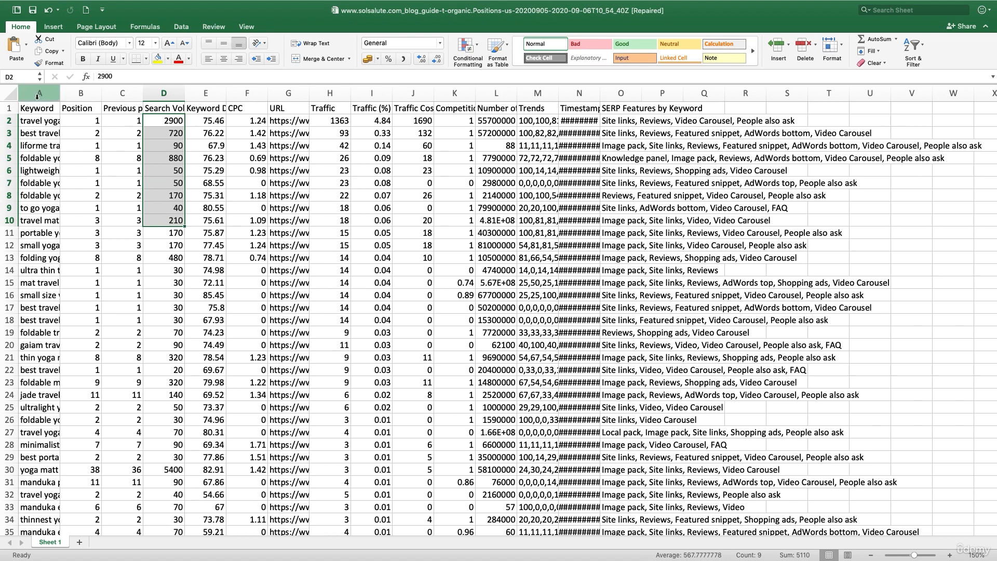
pyautogui.click(180, 89)
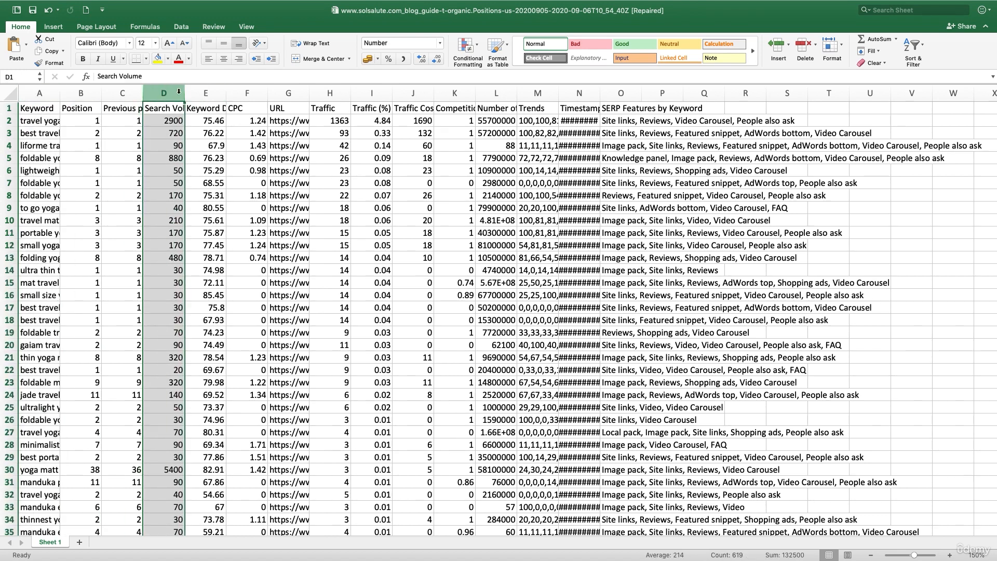
pyautogui.click(205, 93)
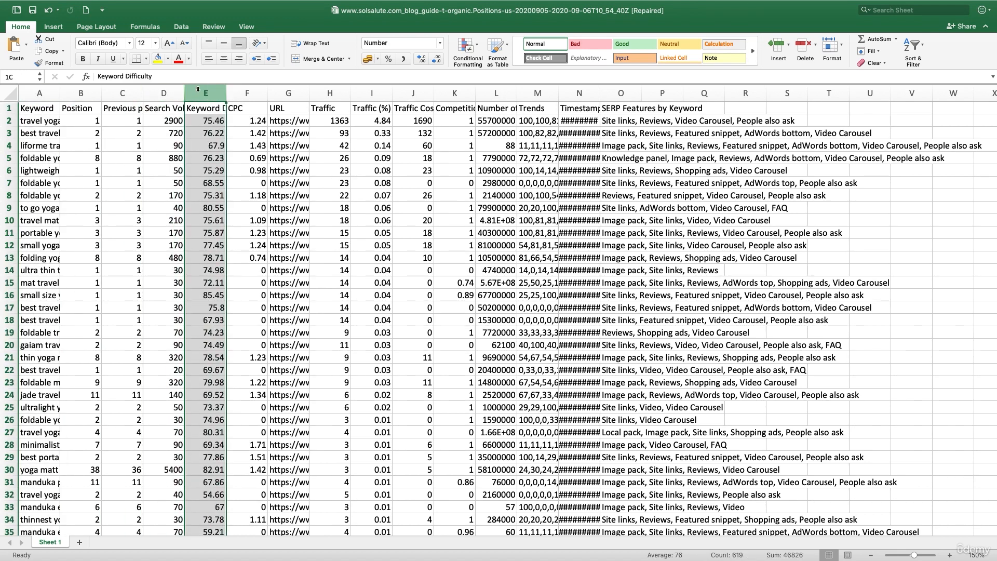
pyautogui.keyDown('shift'); pyautogui.click(752, 93); pyautogui.keyUp('shift')
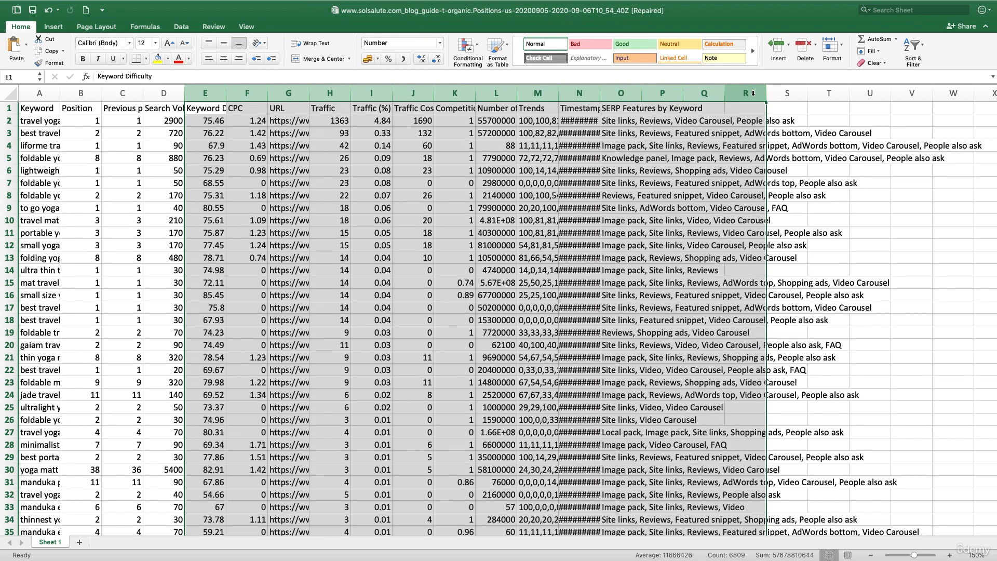
pyautogui.rightClick(753, 93)
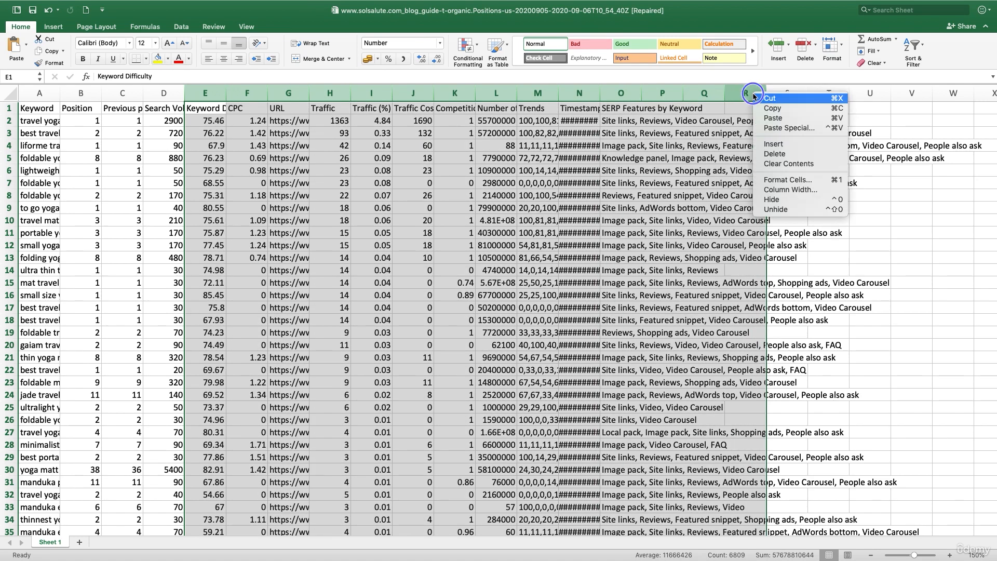
pyautogui.click(767, 154)
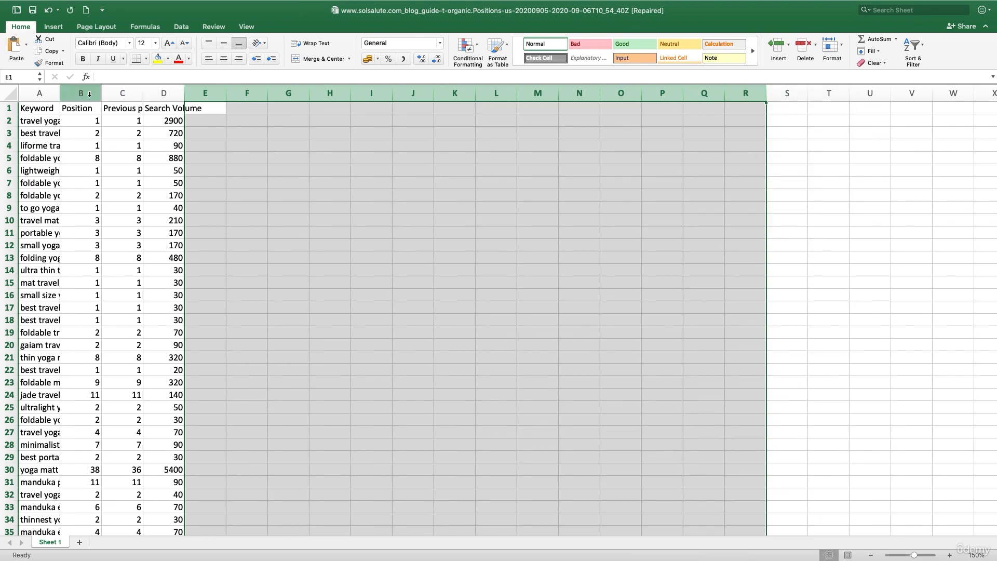
# - Delete the Position and Previous position columns, leaving Keyword and Search Volume
pyautogui.click(90, 94)
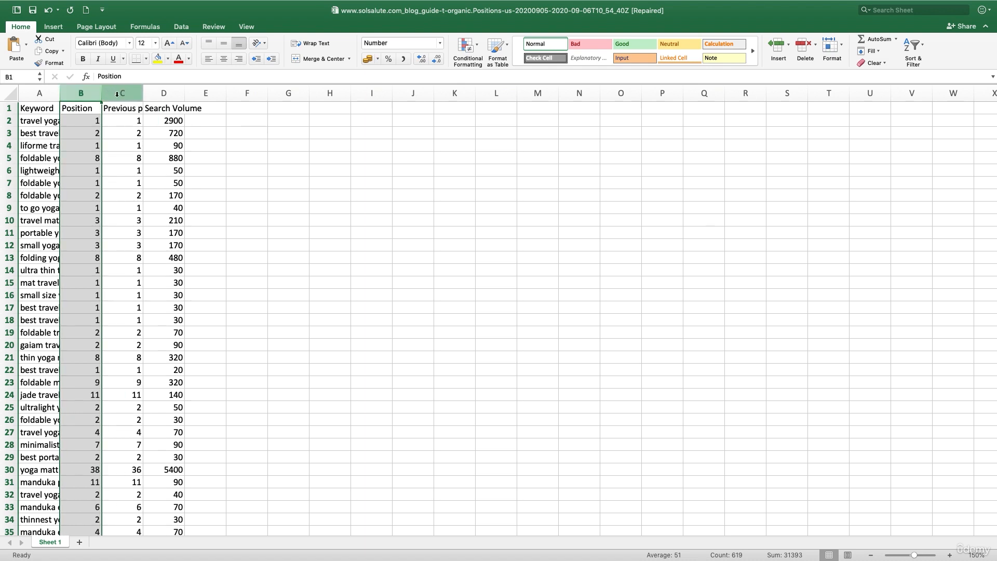
pyautogui.keyDown('shift'); pyautogui.click(117, 94); pyautogui.keyUp('shift')
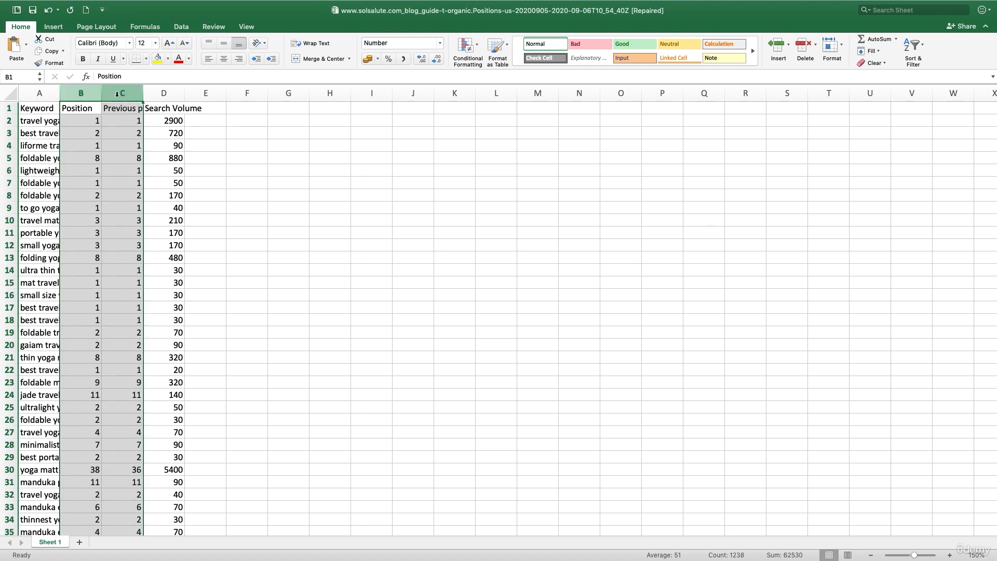
pyautogui.rightClick(117, 93)
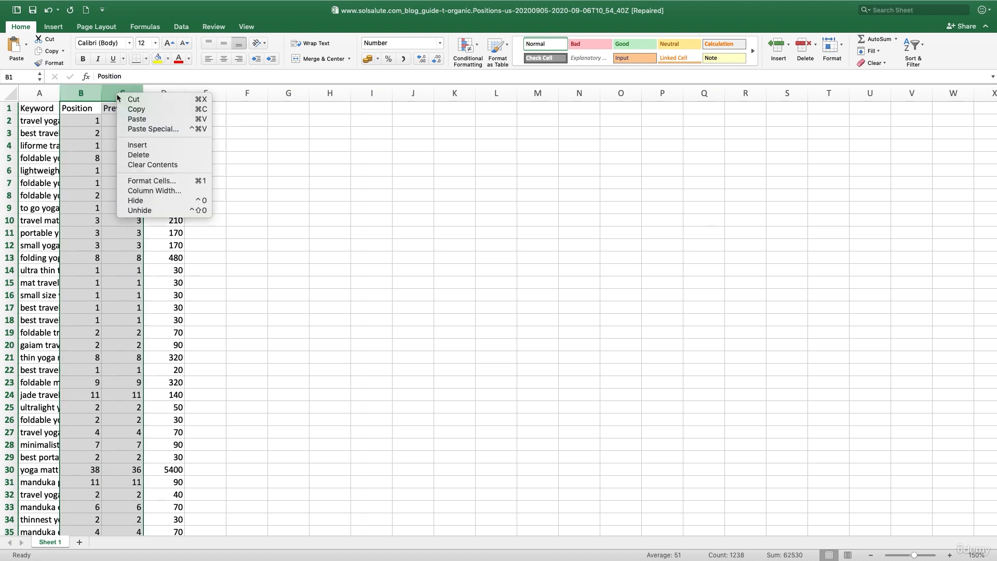
pyautogui.click(135, 155)
# - Autofit the widths of the Keyword and Search Volume columns
pyautogui.click(39, 121)
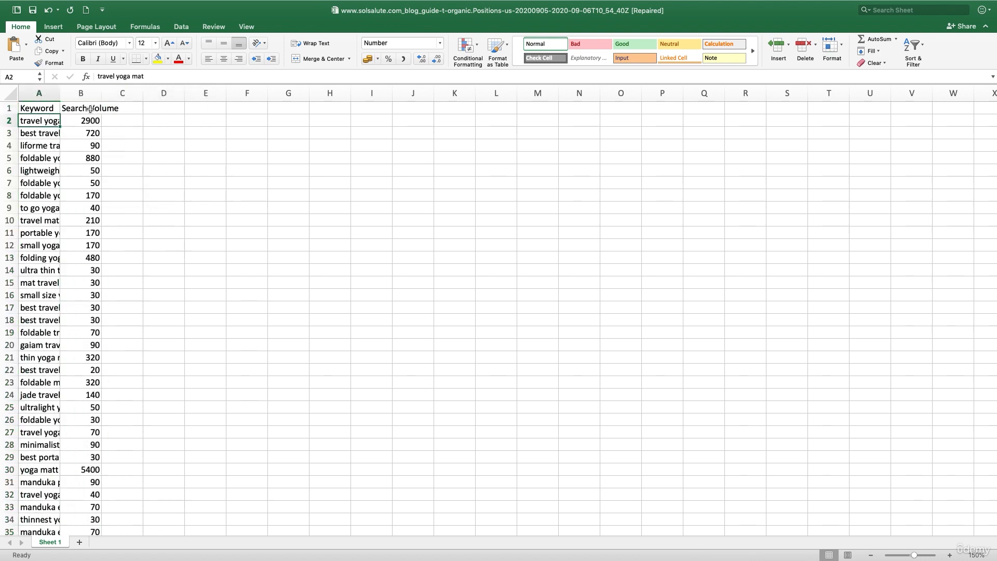
pyautogui.doubleClick(102, 93)
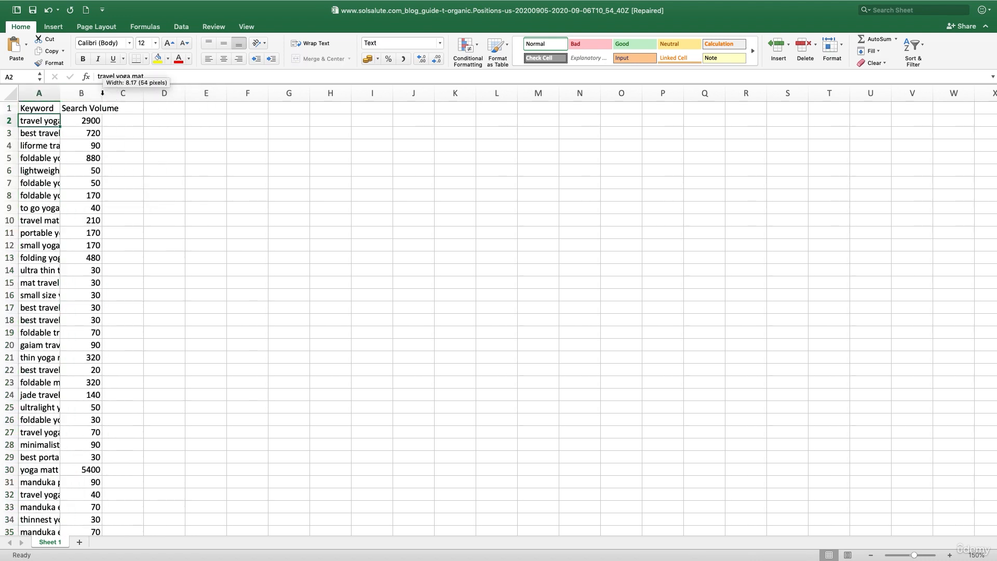
pyautogui.doubleClick(61, 94)
# - Copy all keyword and search volume rows below the headers
pyautogui.moveTo(93, 120); pyautogui.dragTo(245, 341)
pyautogui.scroll(10, 246, 342)
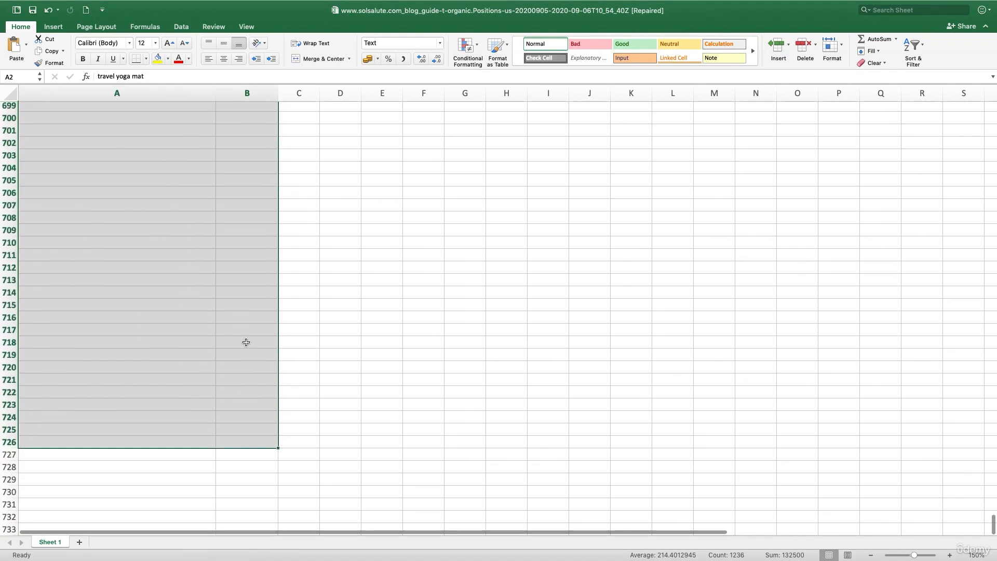
pyautogui.scroll(10, 246, 343)
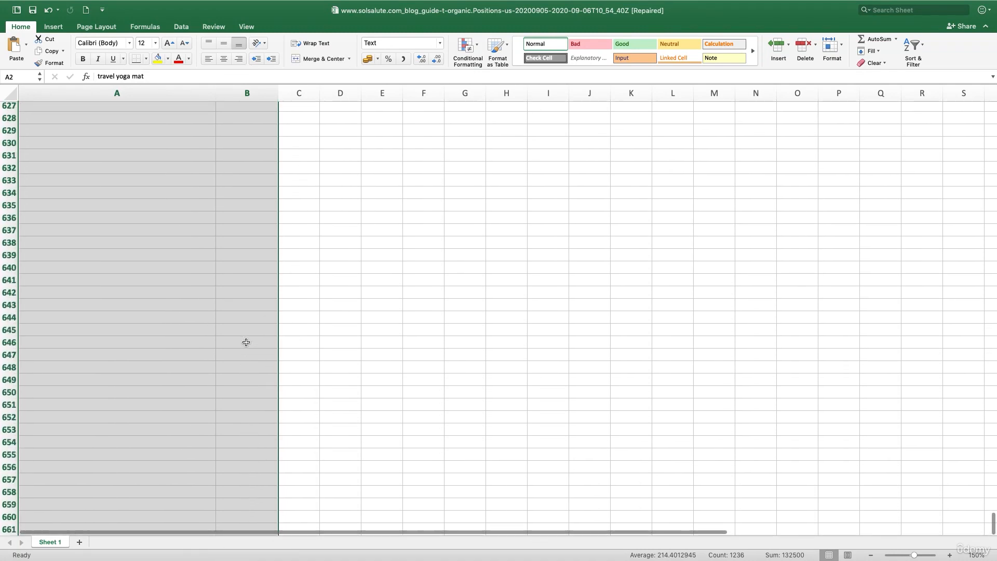
pyautogui.press('super+c')
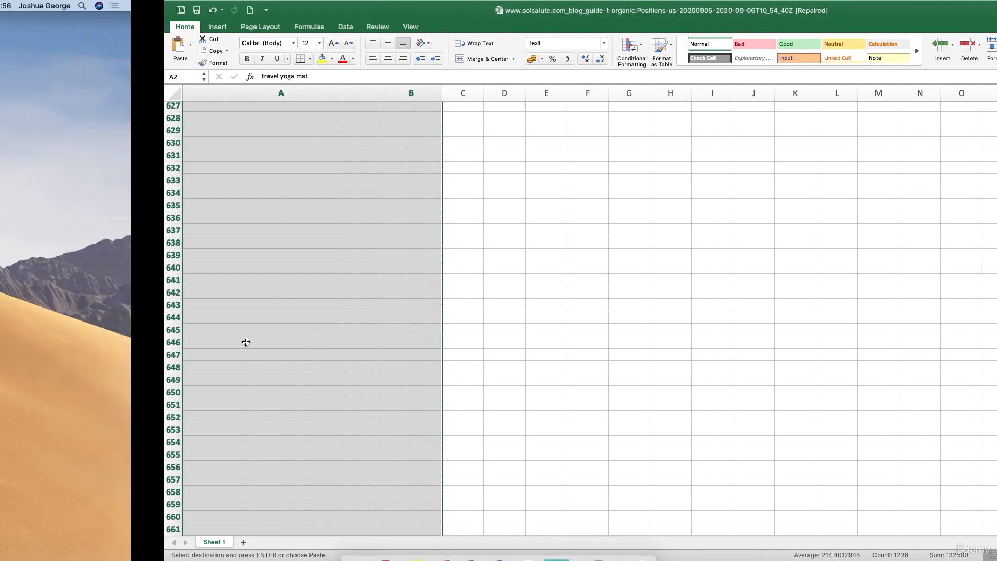
# - Paste the copied keywords and volumes under the Keyword header on the Master sheet of Keyword Research Template
pyautogui.hotkey('ctrl', 'Right')
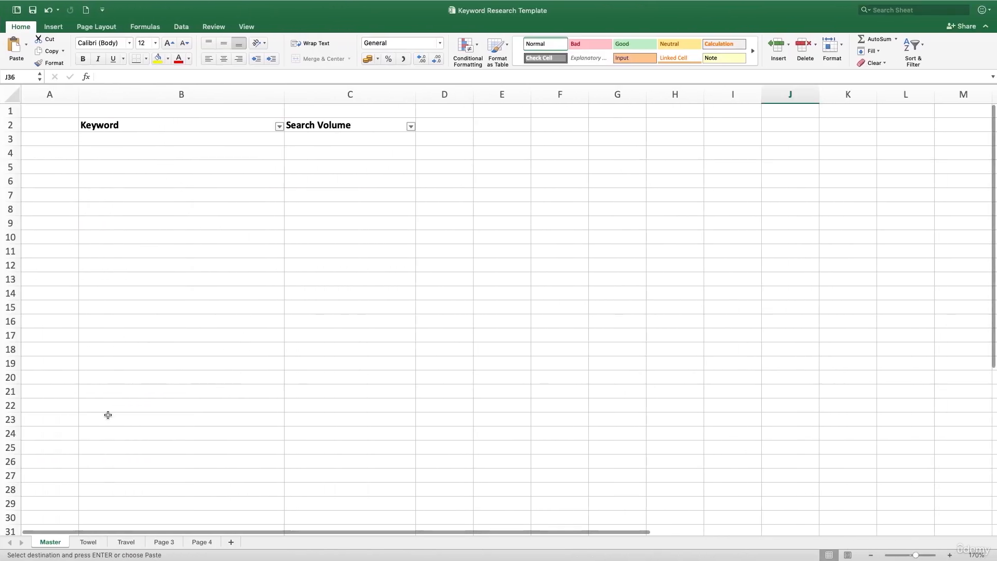
pyautogui.click(143, 139)
pyautogui.click(167, 176)
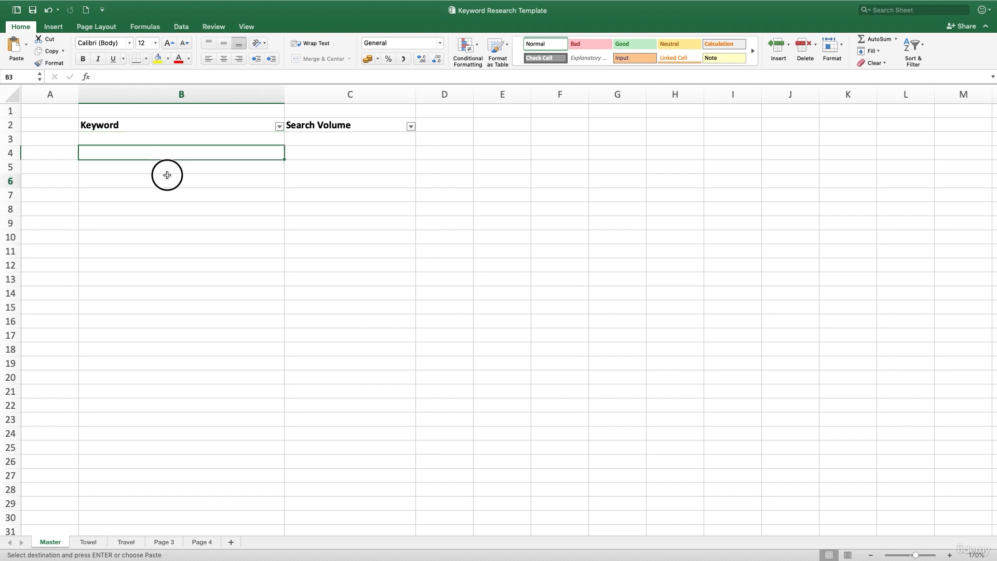
pyautogui.click(167, 142)
pyautogui.press('super+v')
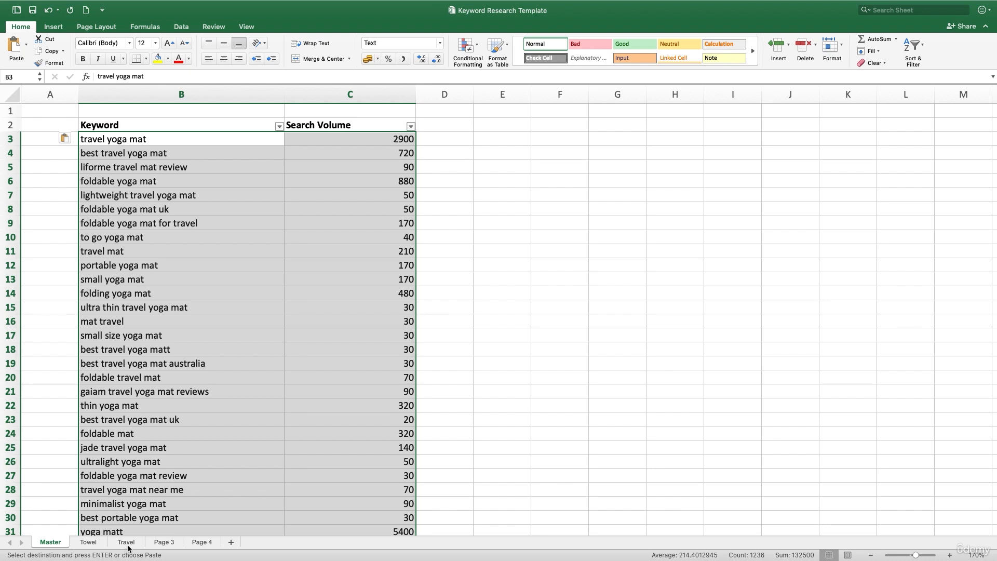
# - Filter the Master sheet's Keyword column to show only keywords containing "travel"
pyautogui.click(246, 433)
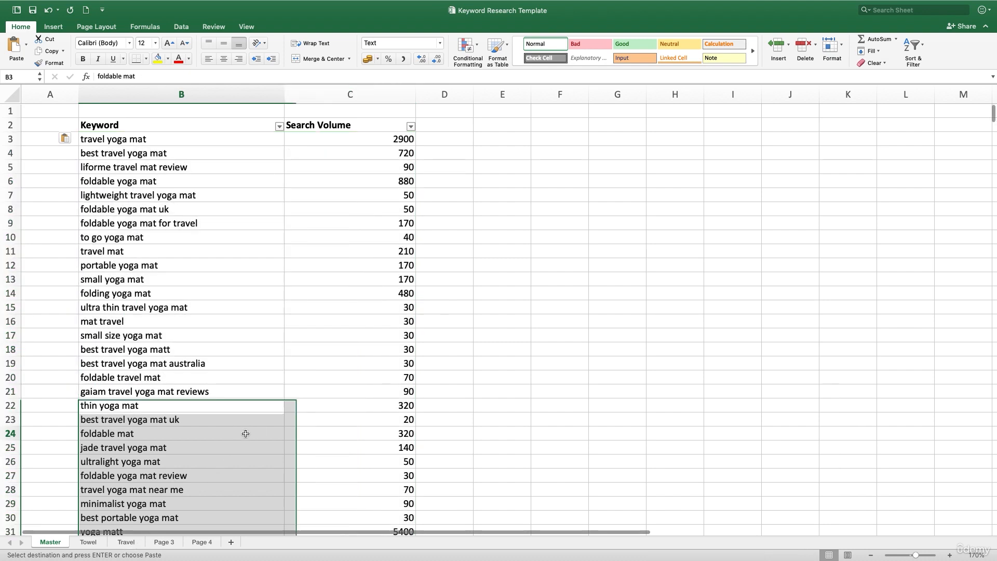
pyautogui.click(278, 127)
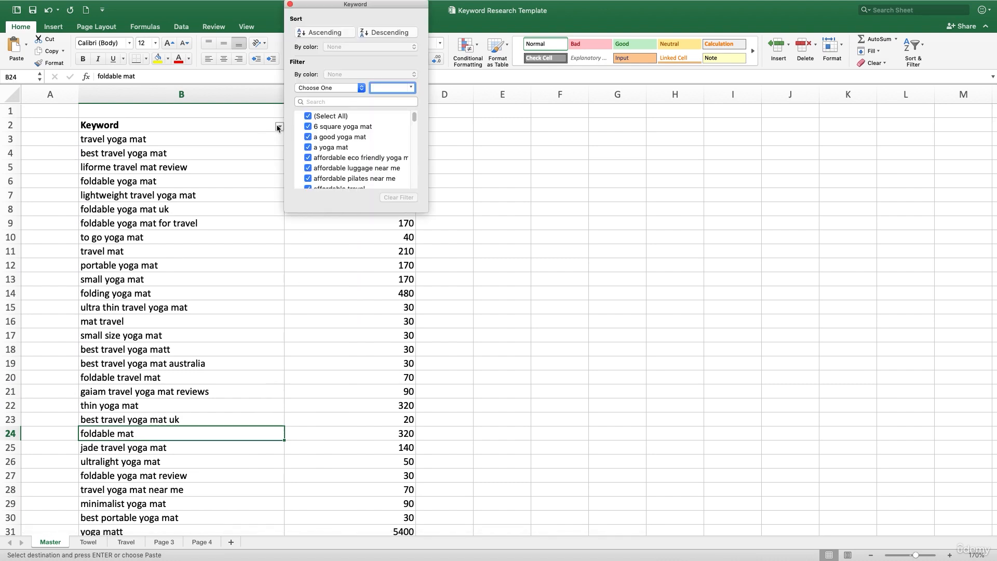
pyautogui.click(317, 89)
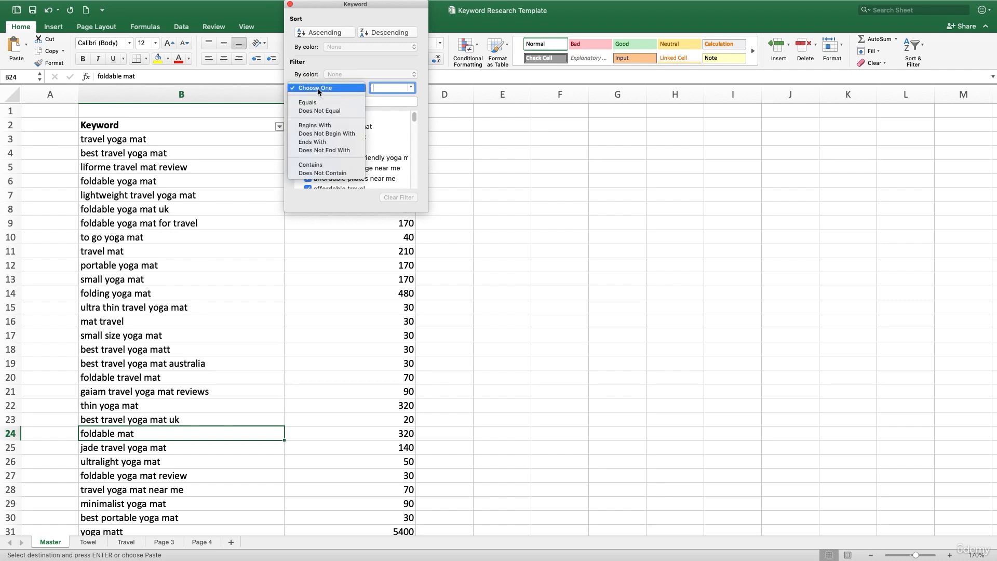
pyautogui.click(317, 165)
pyautogui.write('trave')
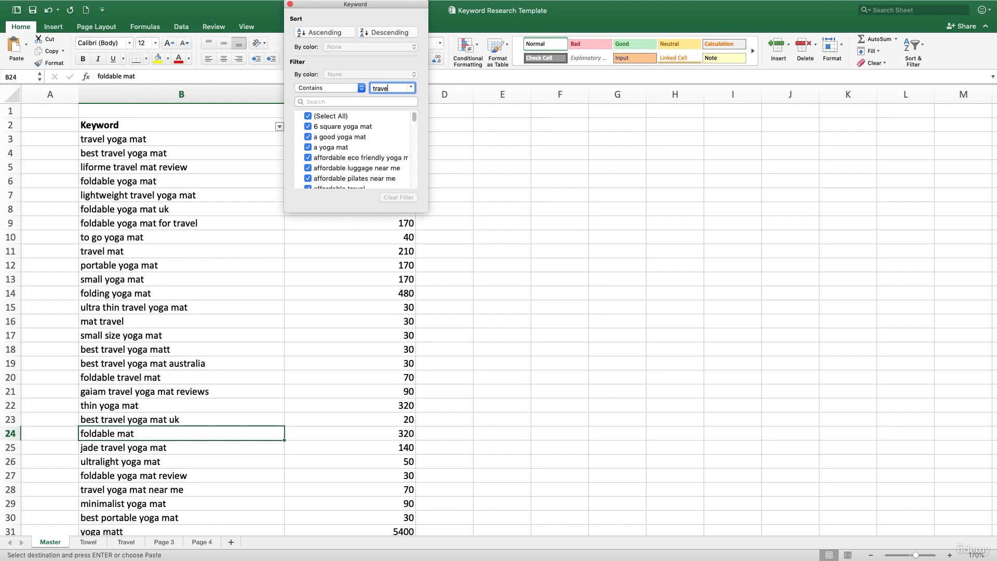
pyautogui.write('l')
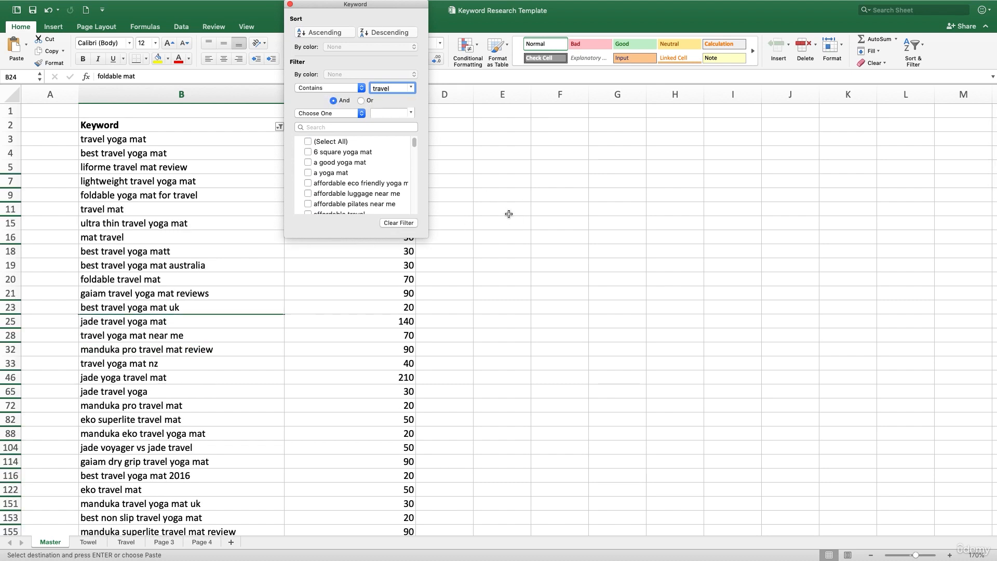
pyautogui.click(485, 143)
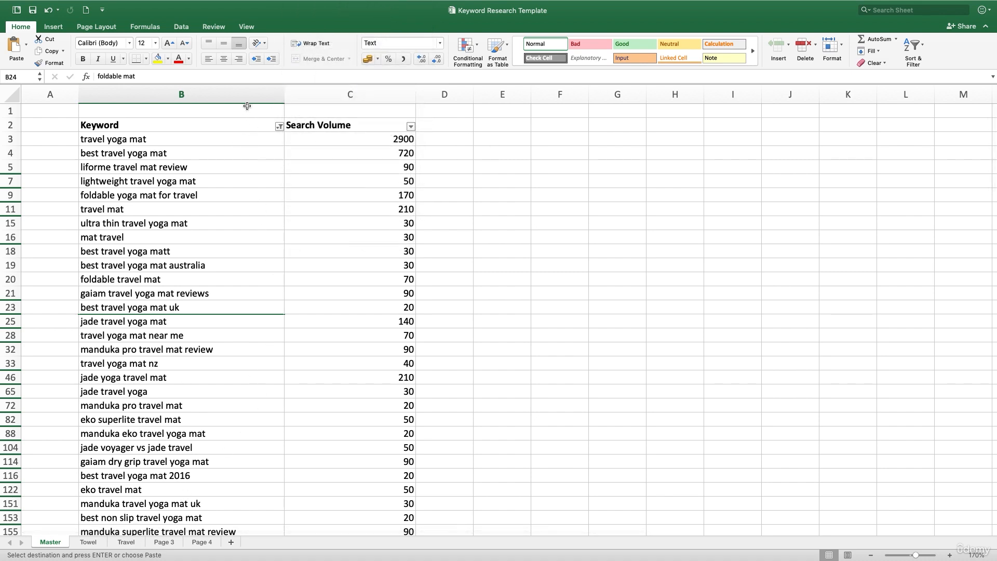
# - Copy the filtered travel keywords with their search volumes
pyautogui.click(238, 89)
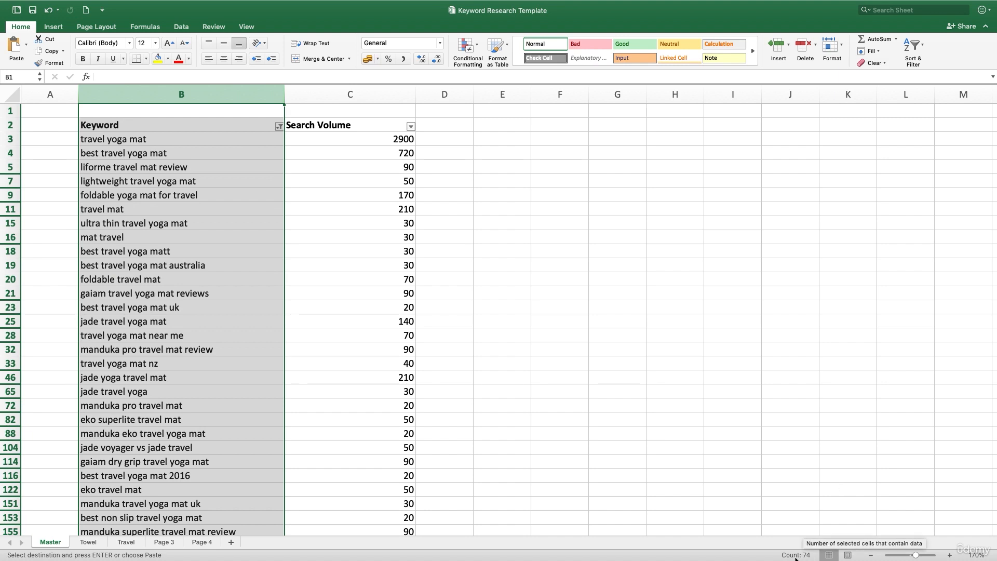
pyautogui.click(159, 125)
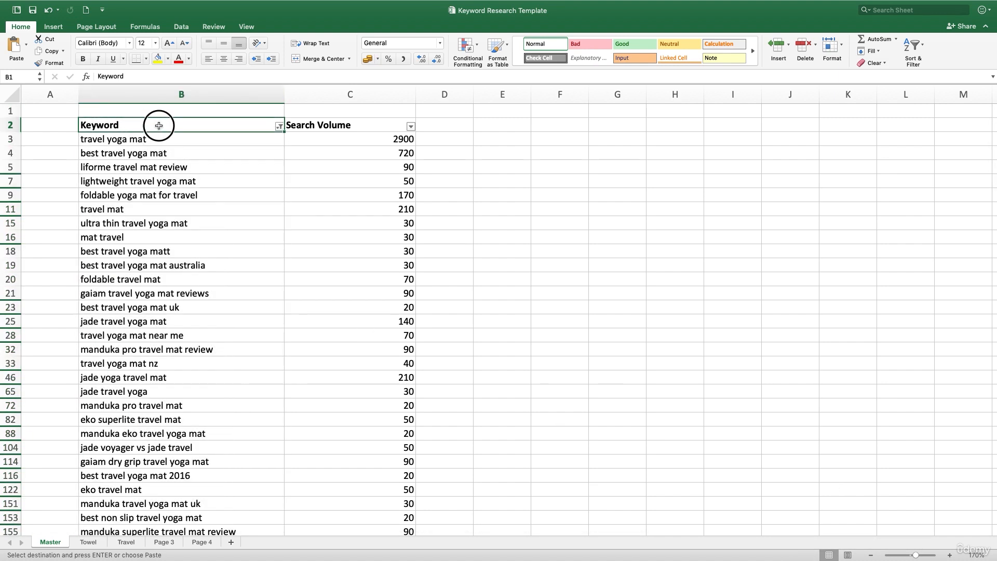
pyautogui.moveTo(159, 125); pyautogui.dragTo(391, 301)
pyautogui.press('super+c')
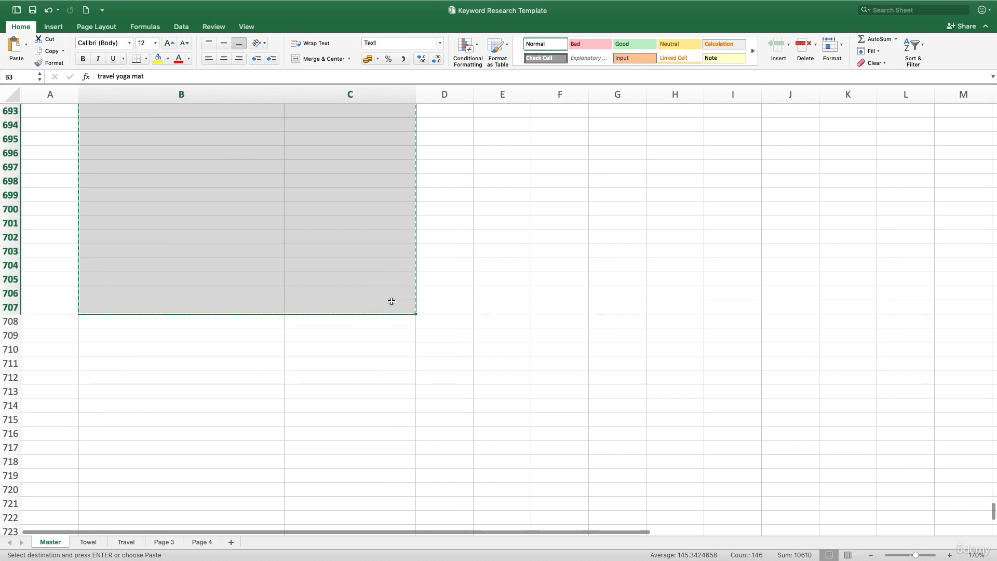
# - Paste the travel keywords into the Travel sheet below its existing list, starting at row 28
pyautogui.click(127, 542)
pyautogui.click(174, 489)
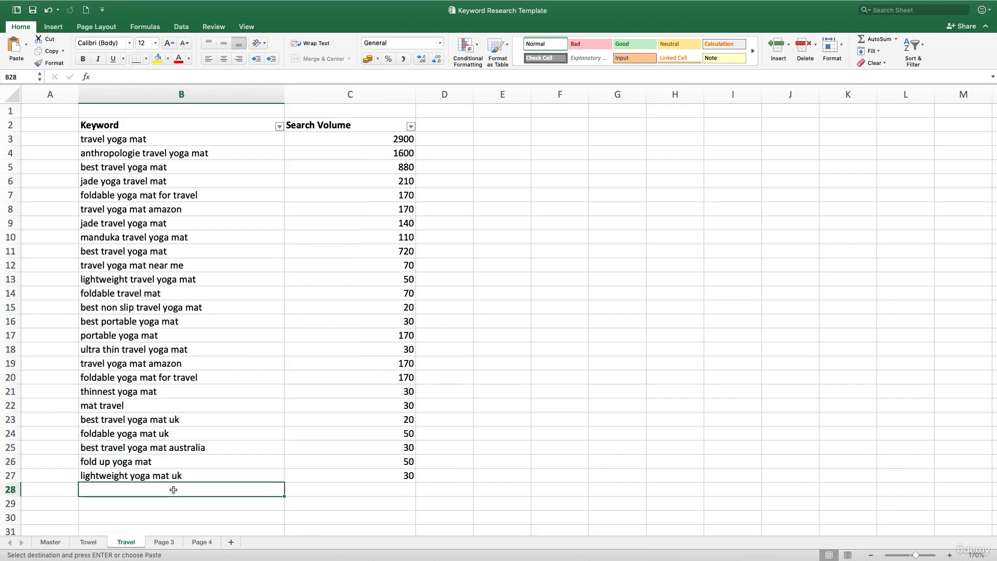
pyautogui.press('super+v')
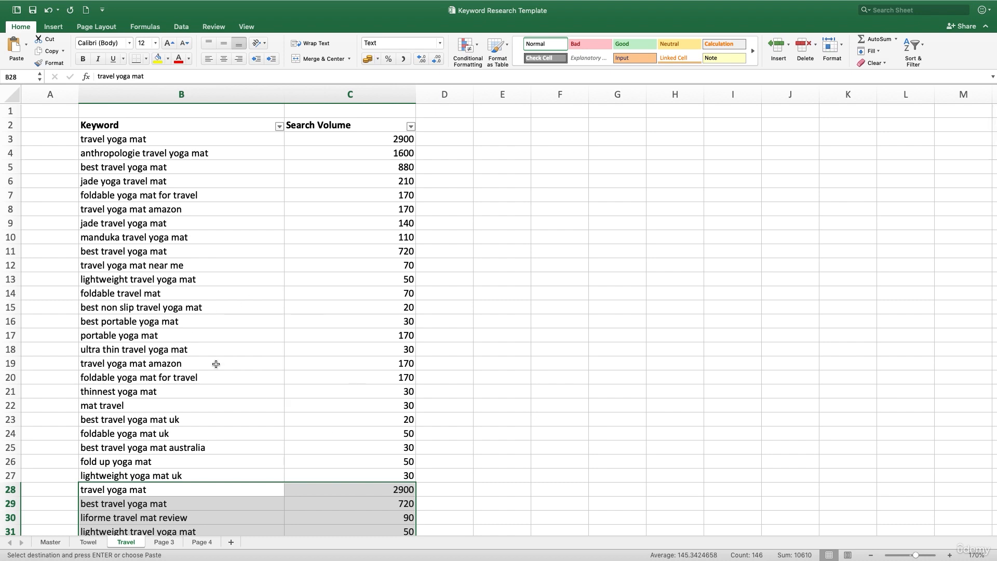
pyautogui.click(216, 96)
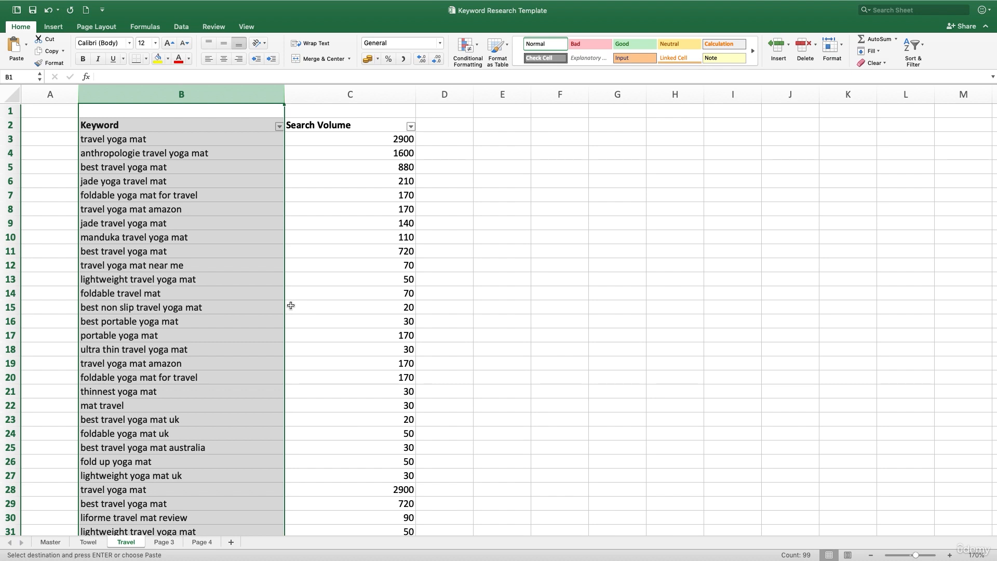
pyautogui.click(213, 240)
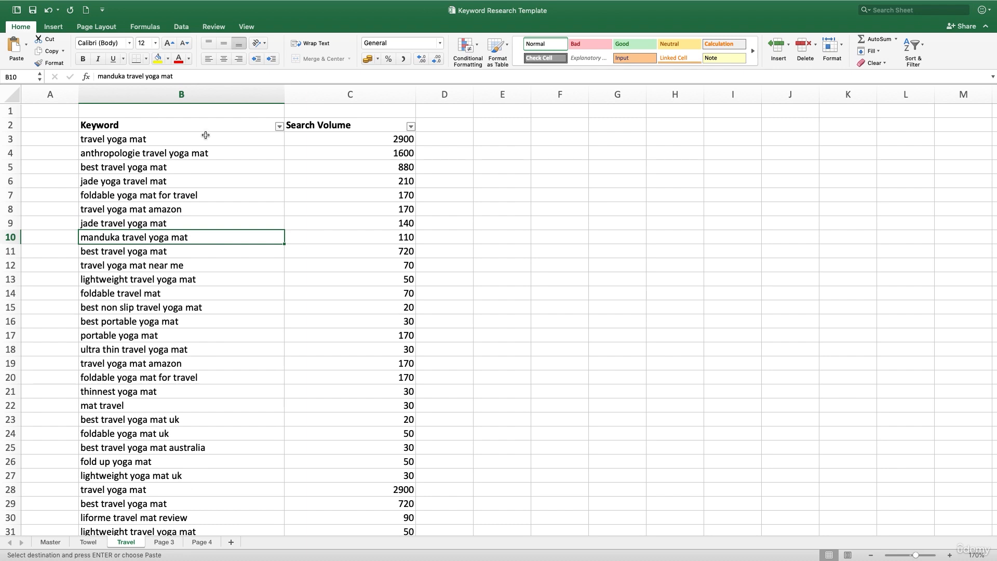
pyautogui.click(206, 98)
pyautogui.moveTo(185, 138); pyautogui.dragTo(190, 200)
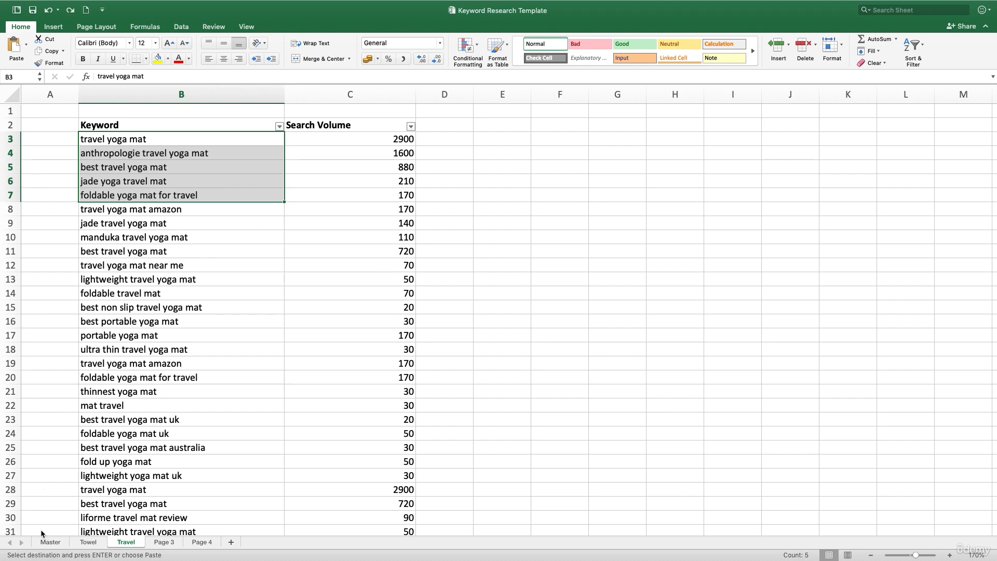
# - Filter the Master sheet's Keyword column to show only keywords containing "towel"
pyautogui.click(42, 542)
pyautogui.scroll(20, 249, 280)
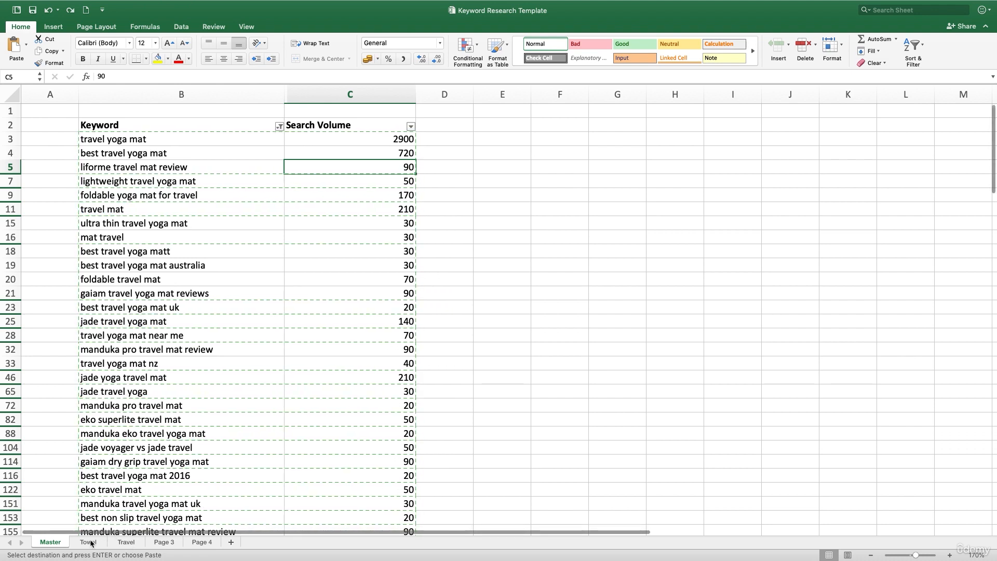
pyautogui.click(256, 127)
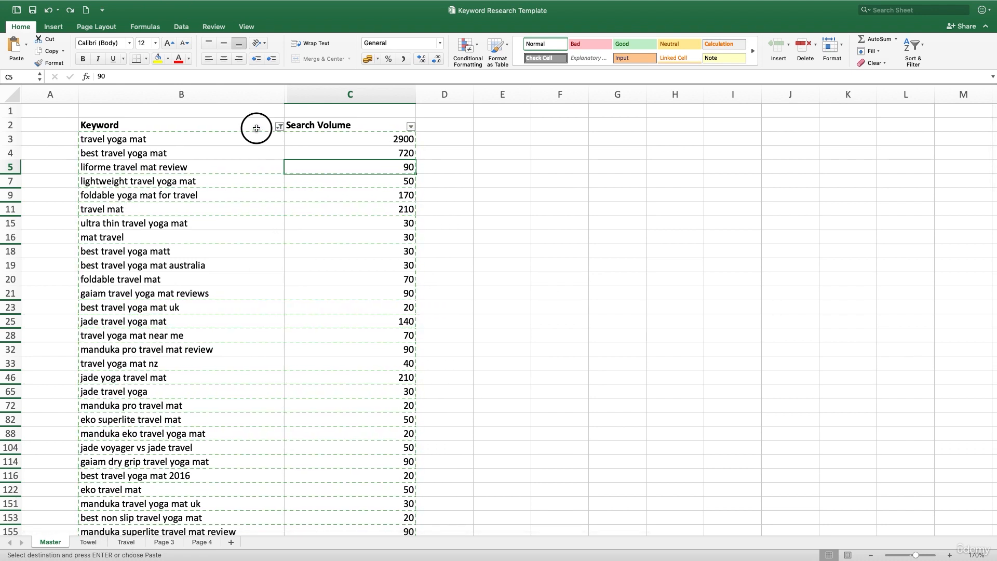
pyautogui.click(279, 127)
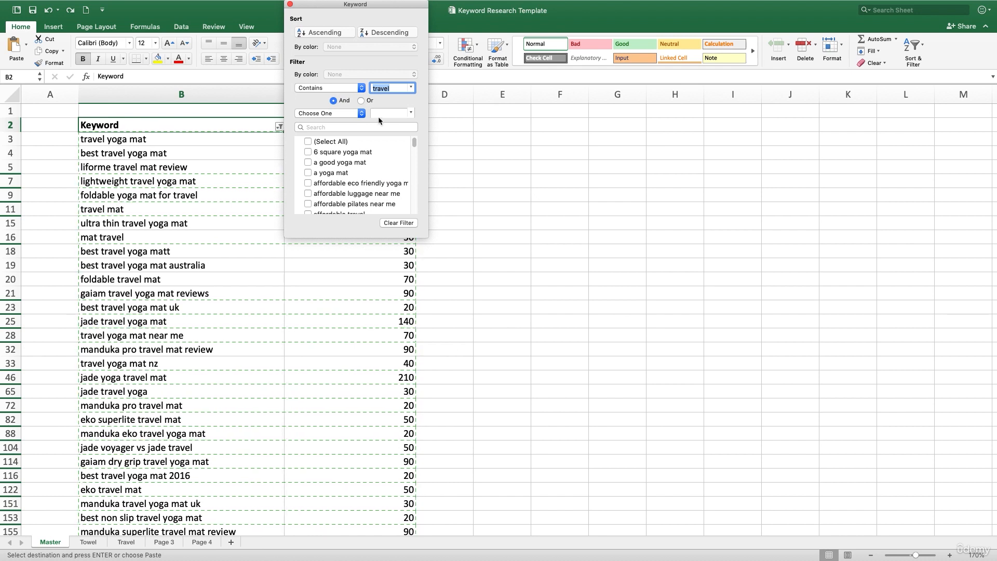
pyautogui.write('towel')
pyautogui.click(461, 210)
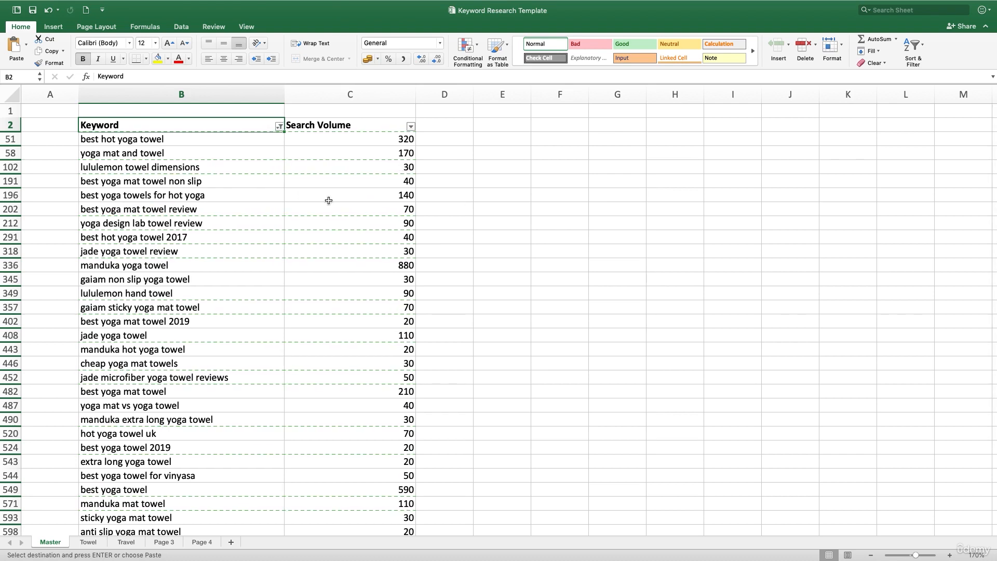
# - Copy the filtered towel keywords with their search volumes
pyautogui.click(148, 99)
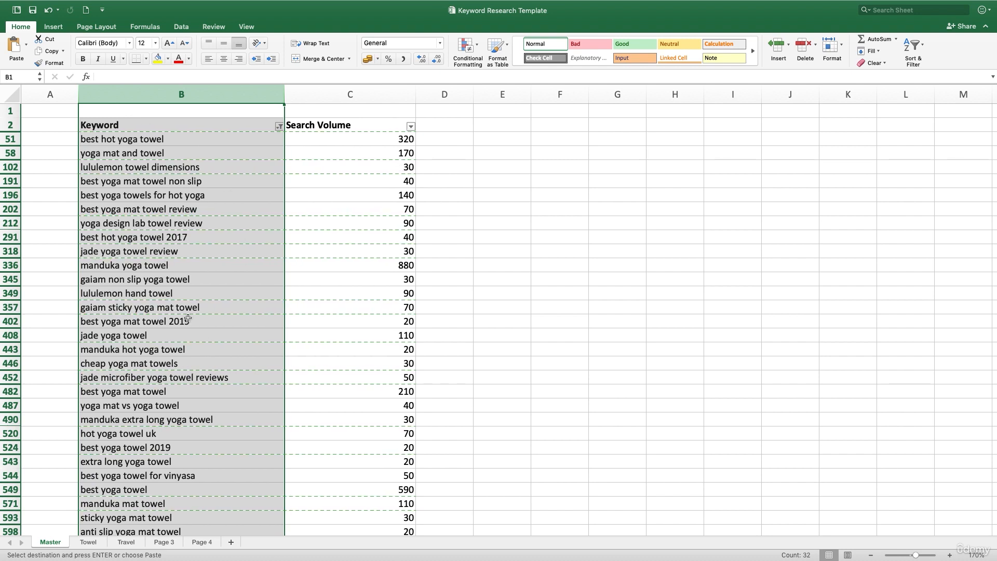
pyautogui.click(330, 348)
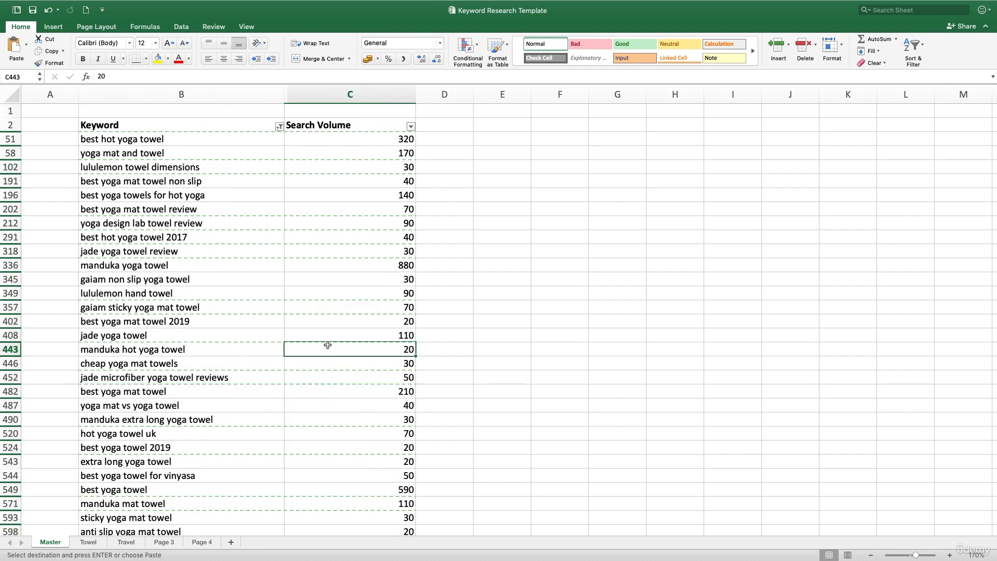
pyautogui.moveTo(129, 139); pyautogui.dragTo(367, 421)
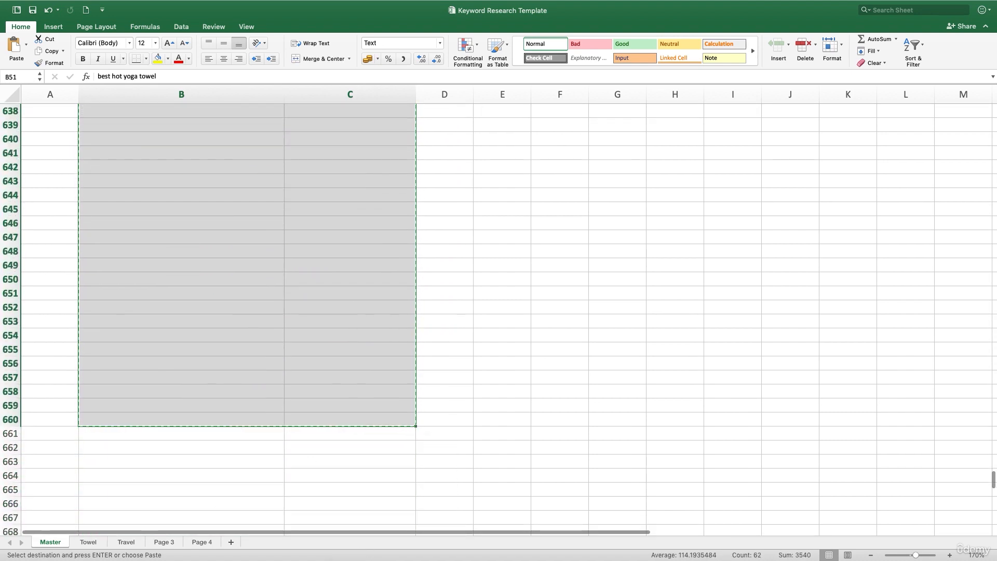
# - Paste the towel keywords into the Towel sheet below its existing list, starting at row 15
pyautogui.click(87, 542)
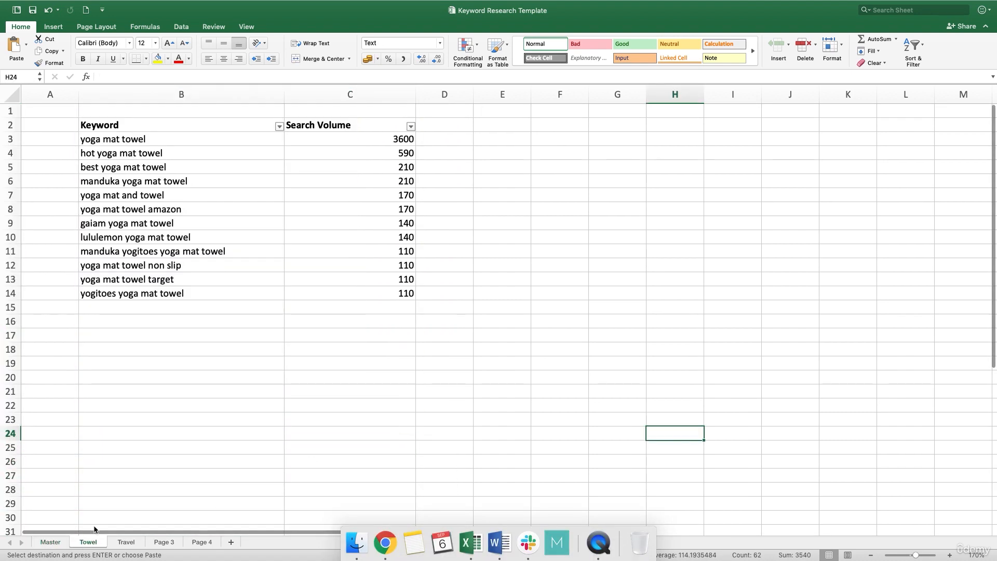
pyautogui.click(184, 308)
pyautogui.press('super+v')
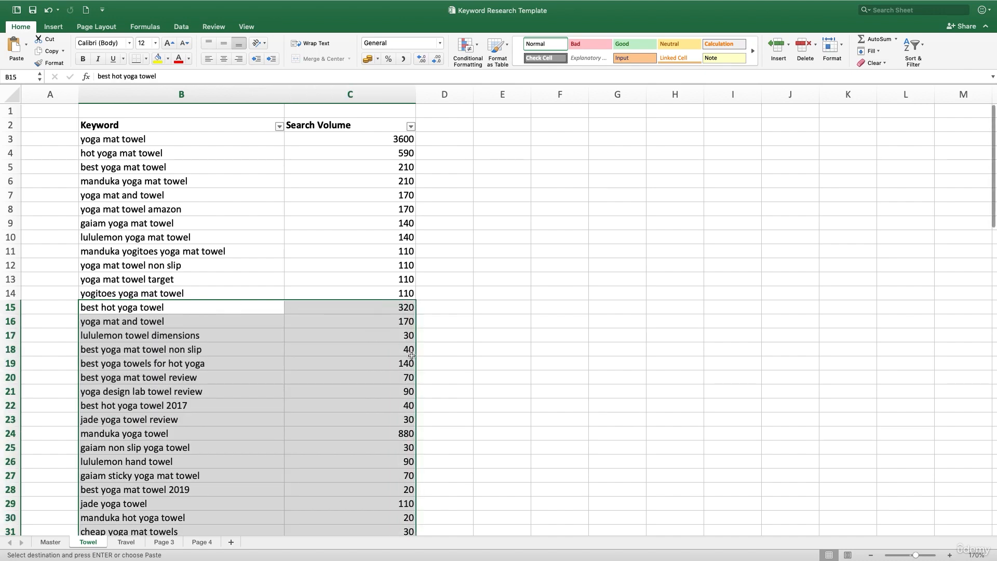
pyautogui.click(475, 358)
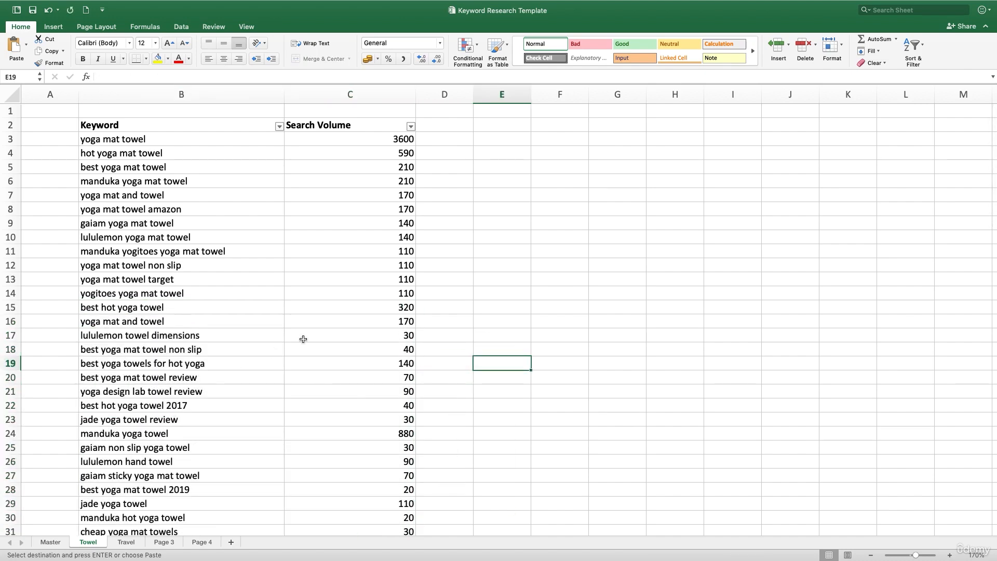
# - Switch to the browser's Google search tab and search for yoga mat
pyautogui.hotkey('ctrl', 'Right')
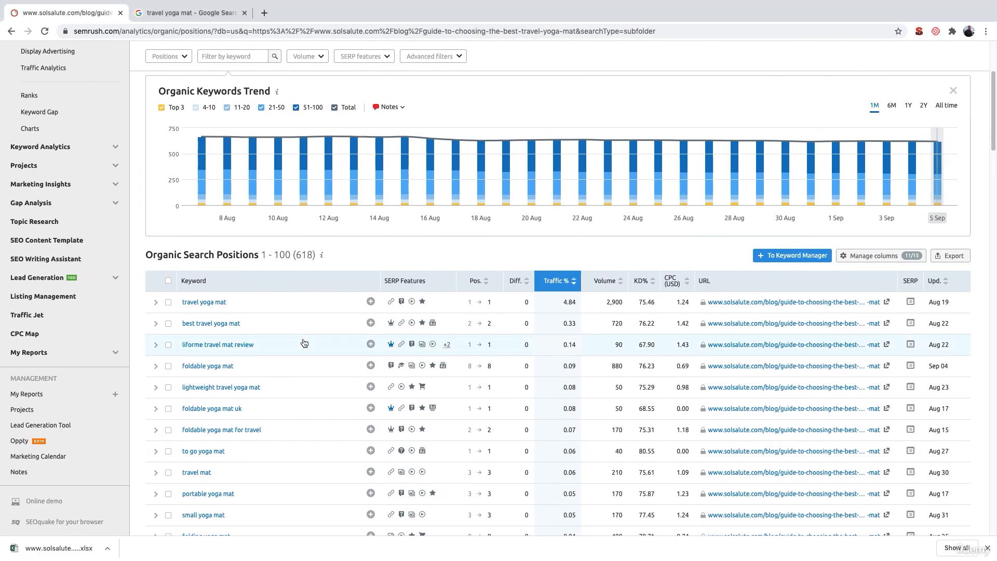
pyautogui.click(218, 12)
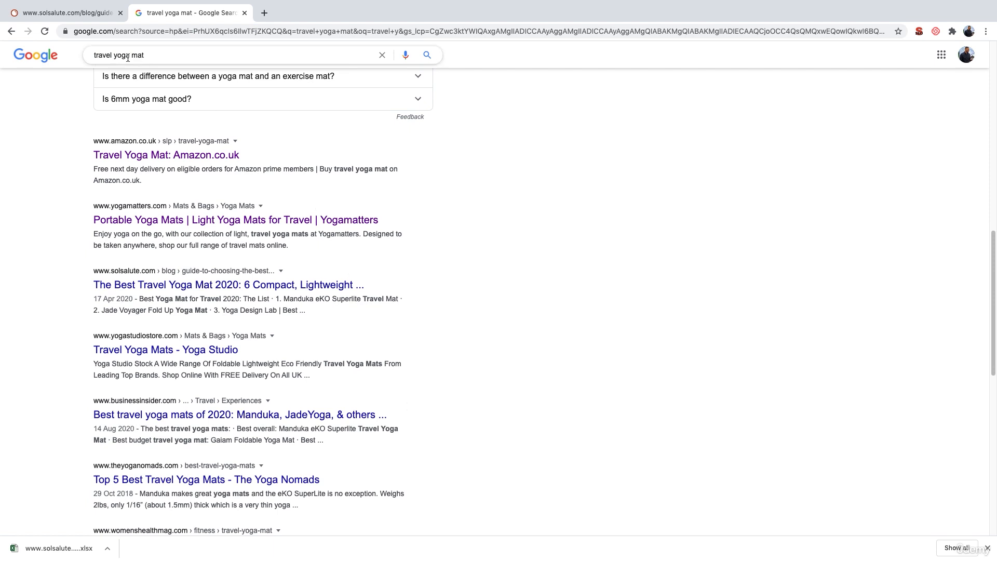
pyautogui.tripleClick(225, 58)
pyautogui.click(131, 54)
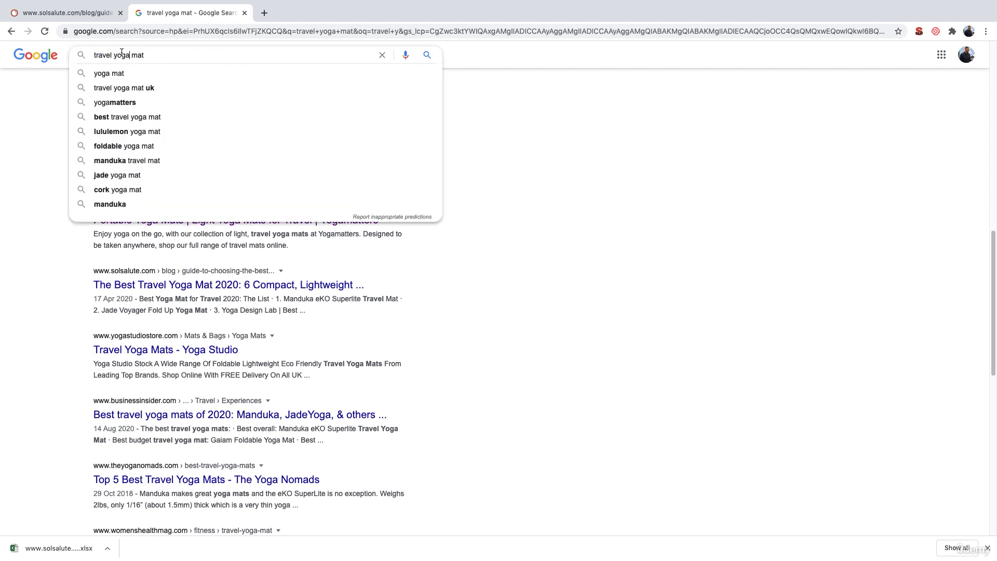
pyautogui.doubleClick(98, 54)
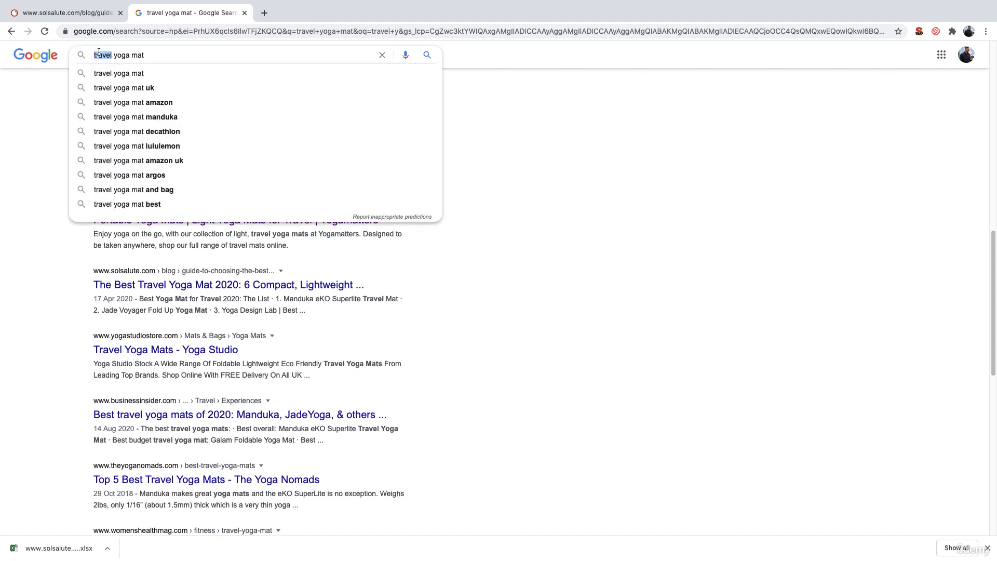
pyautogui.press('BackSpace')
pyautogui.press('Return')
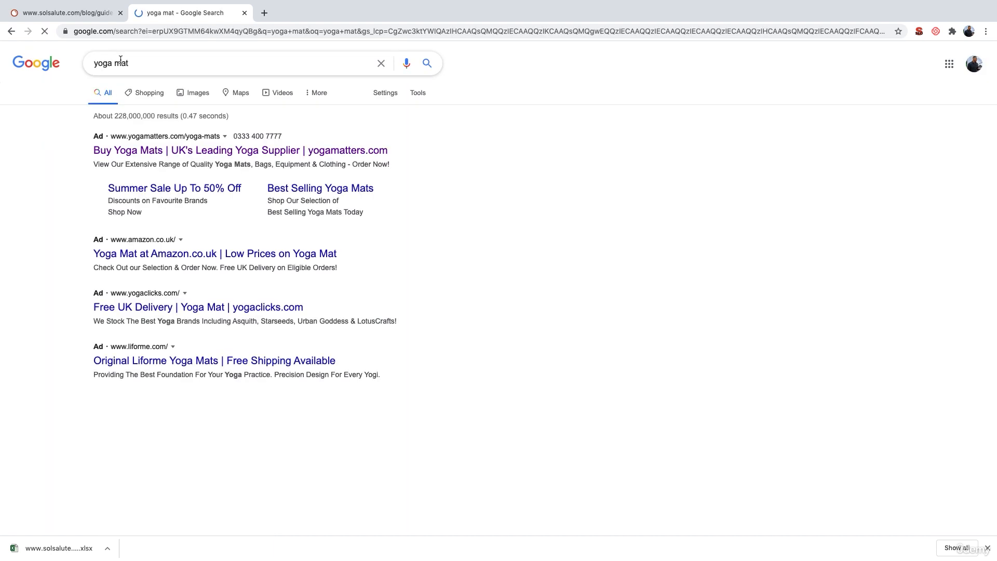
# - Search Google for yoga brick and scroll through the results
pyautogui.doubleClick(121, 63)
pyautogui.write('bri')
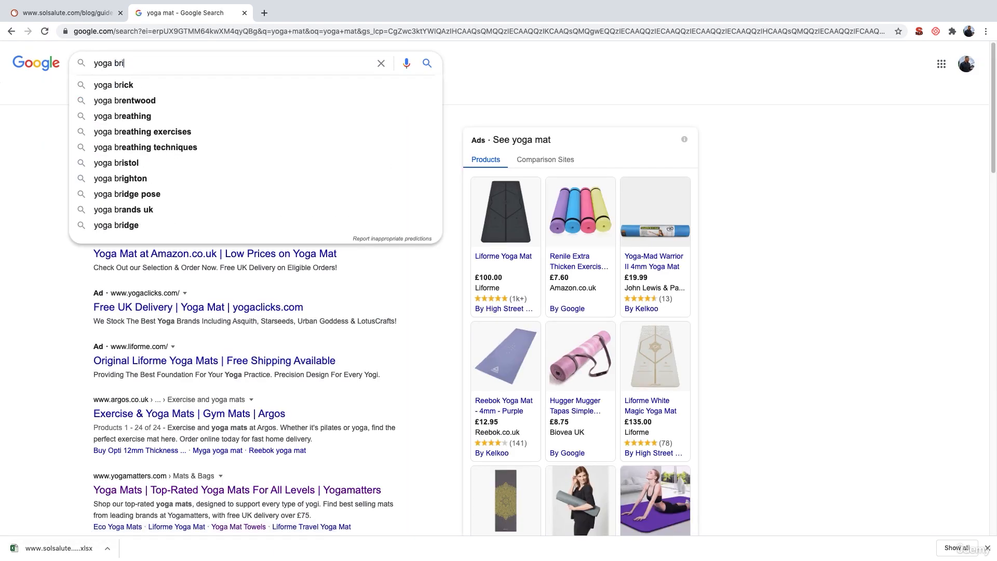
pyautogui.write('ck')
pyautogui.press('Return')
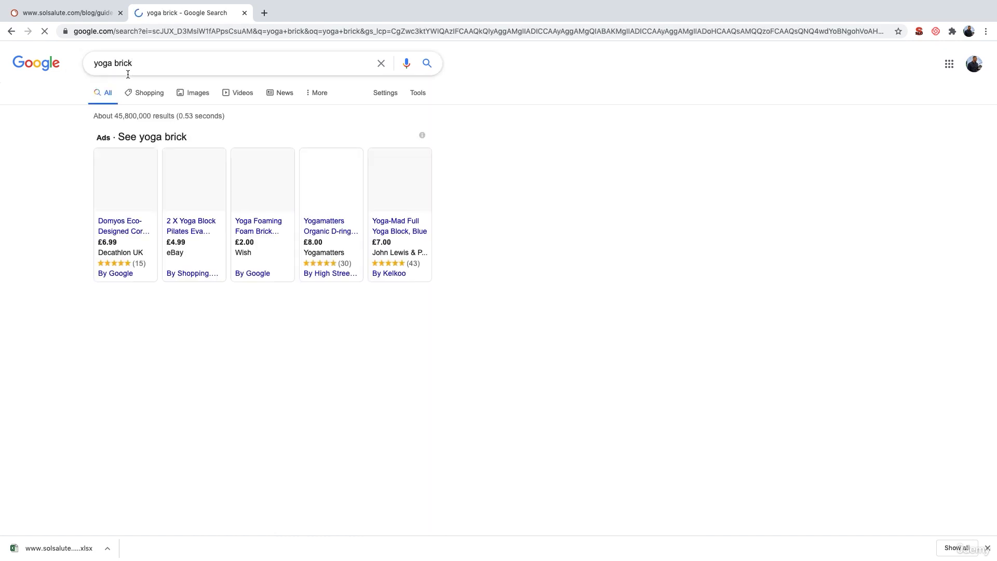
pyautogui.scroll(-10, 415, 377)
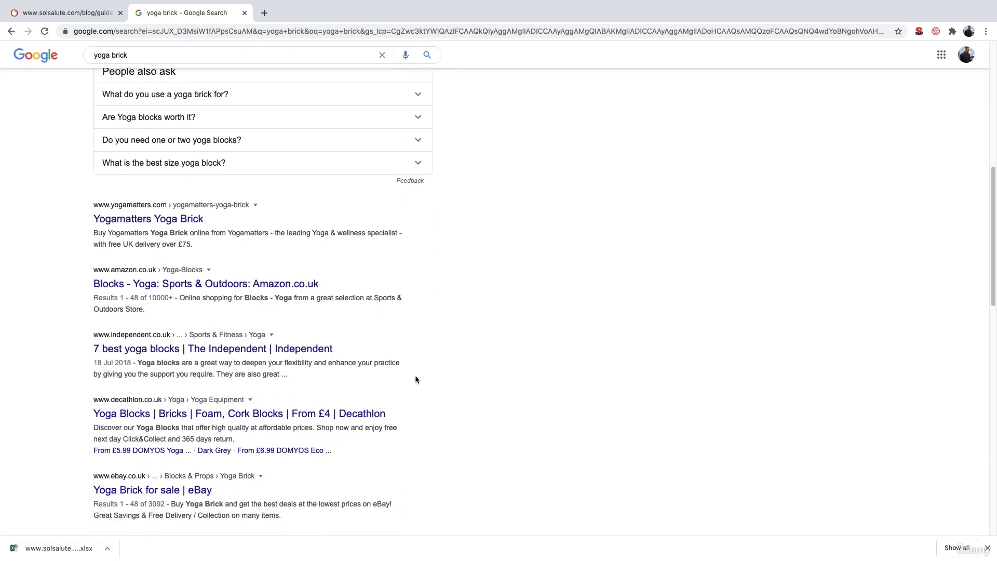